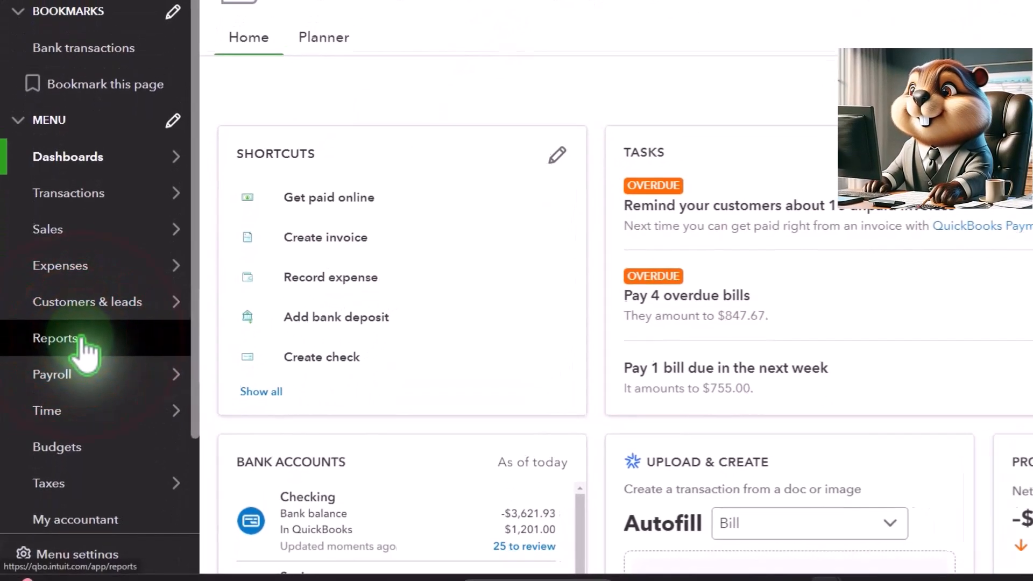
- Open the favorite Balance Sheet and Profit and Loss reports from the Reports page in separate new browser tabs
left_click(83, 341)
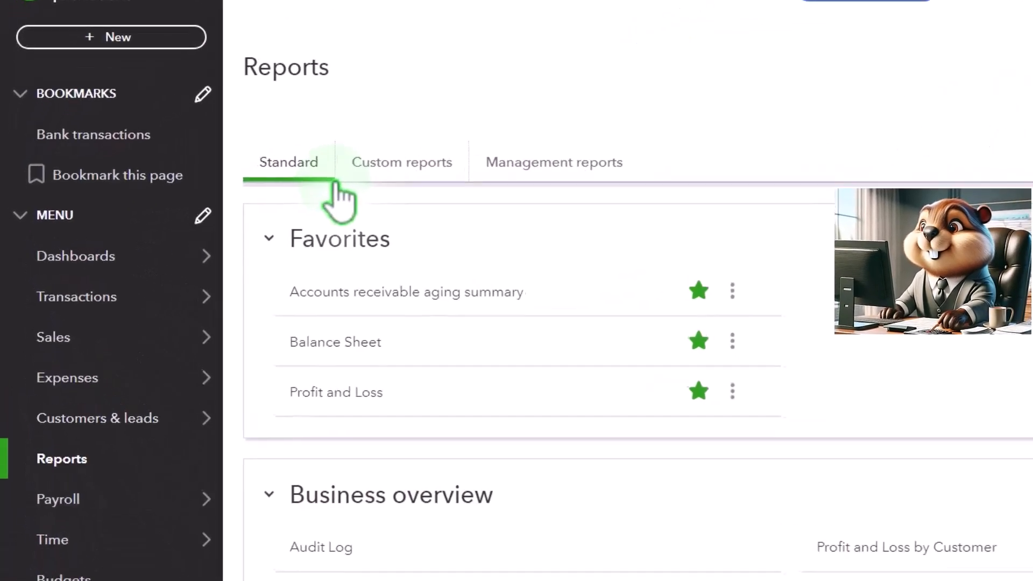
right_click(342, 356)
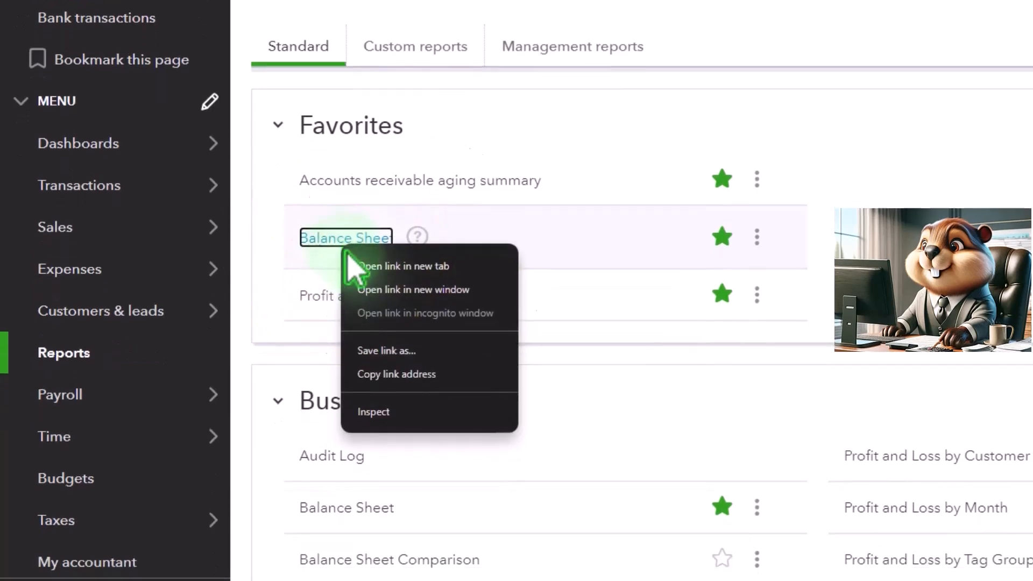
left_click(419, 266)
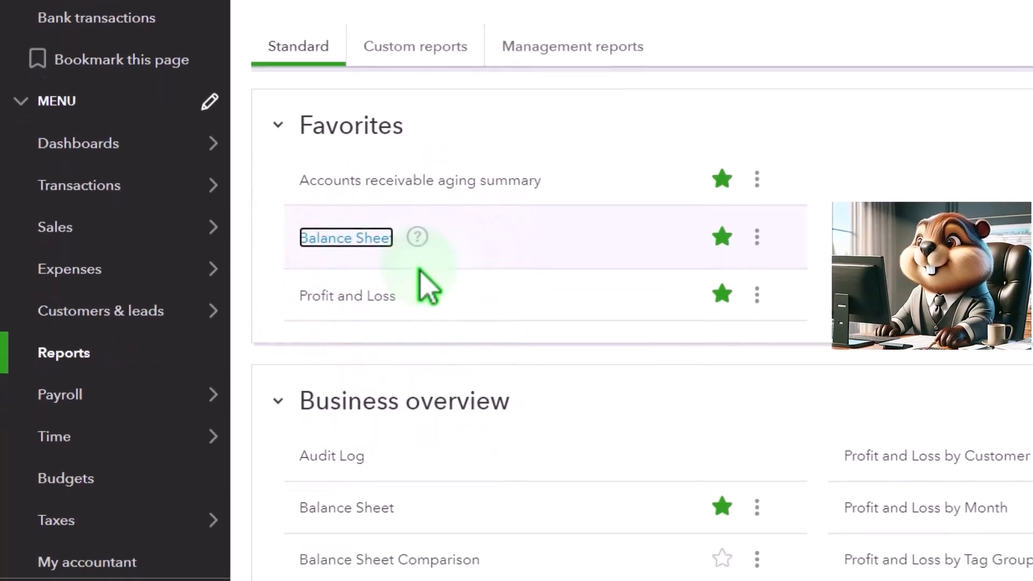
right_click(377, 291)
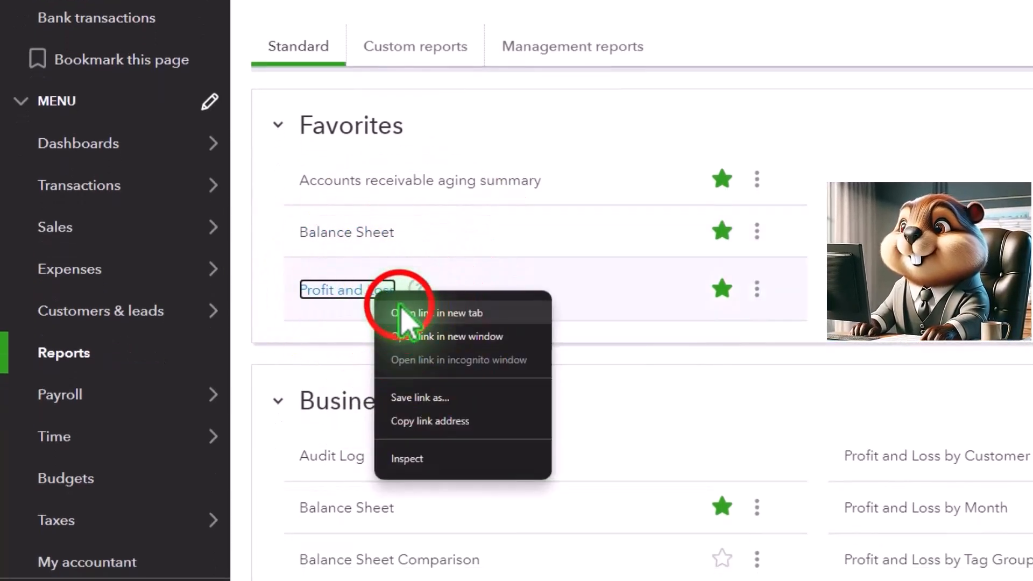
left_click(401, 313)
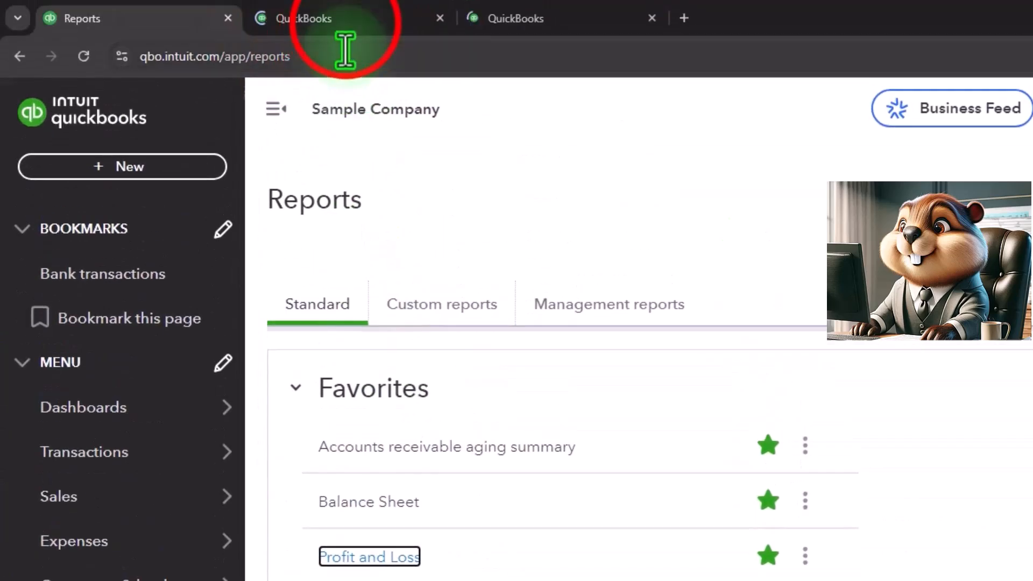
- Set the Balance Sheet report period to 01/01/2024 through 12/31/2025
left_click(330, 19)
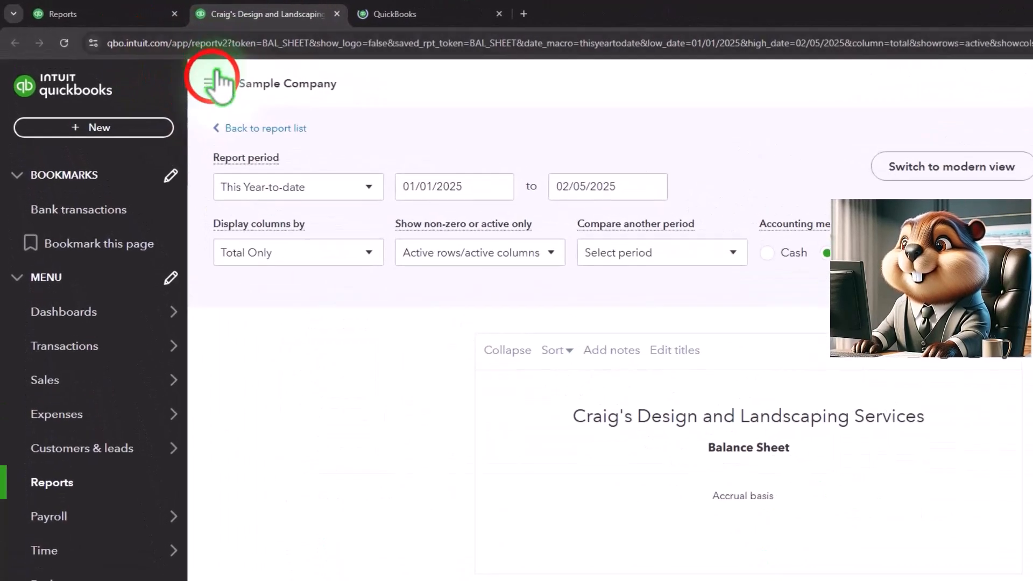
left_click(211, 82)
left_click(300, 230)
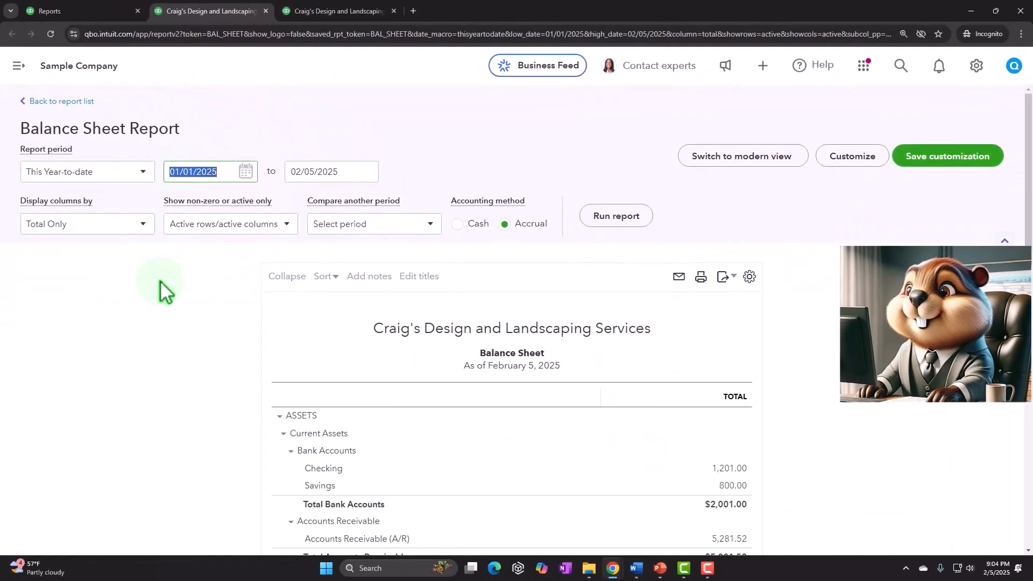
type("01/01/2024")
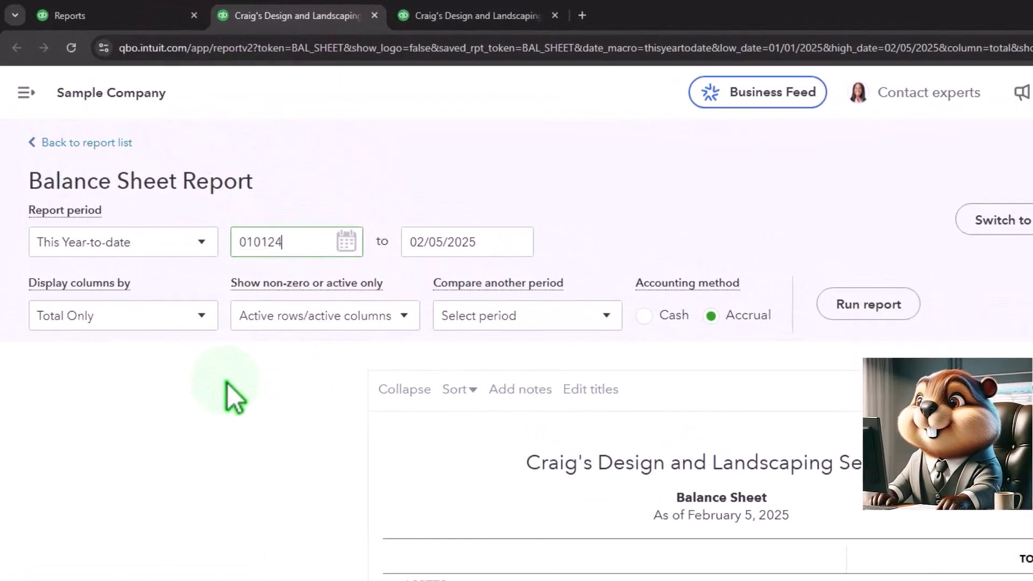
key("Tab")
type("12/31/2025")
key("Tab")
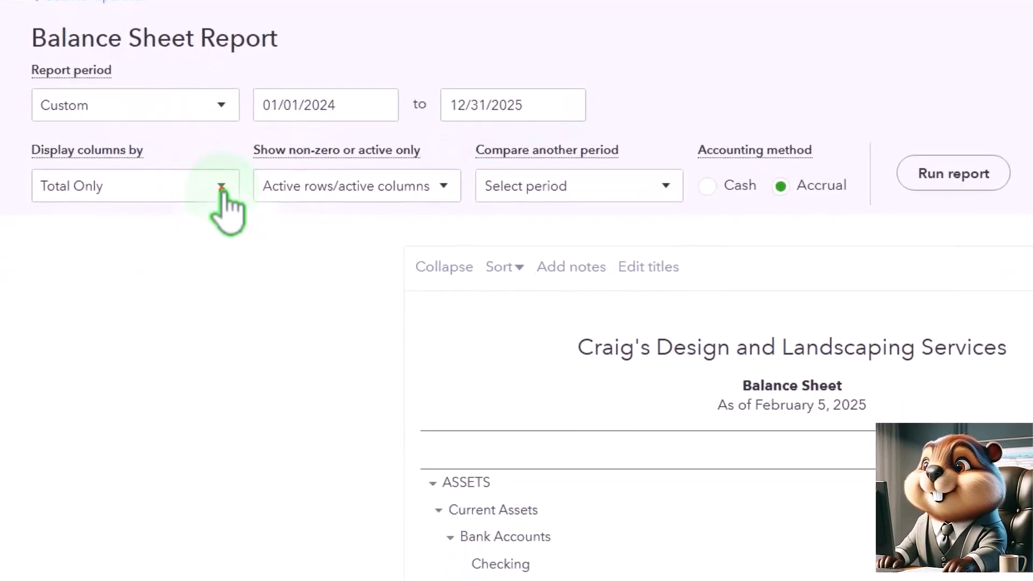
- Display the Balance Sheet columns by Years and run the report
left_click(221, 188)
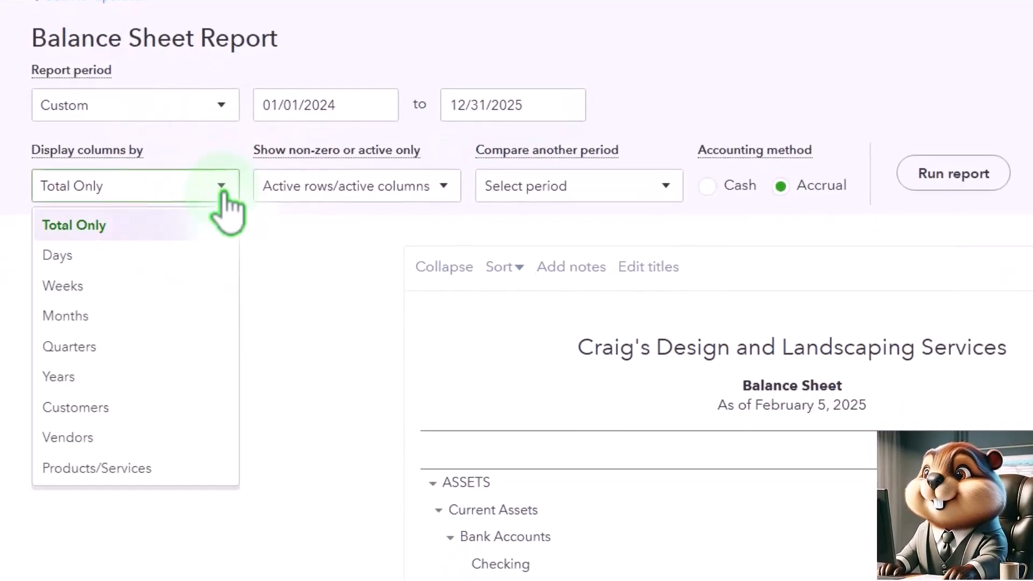
left_click(148, 377)
left_click(965, 183)
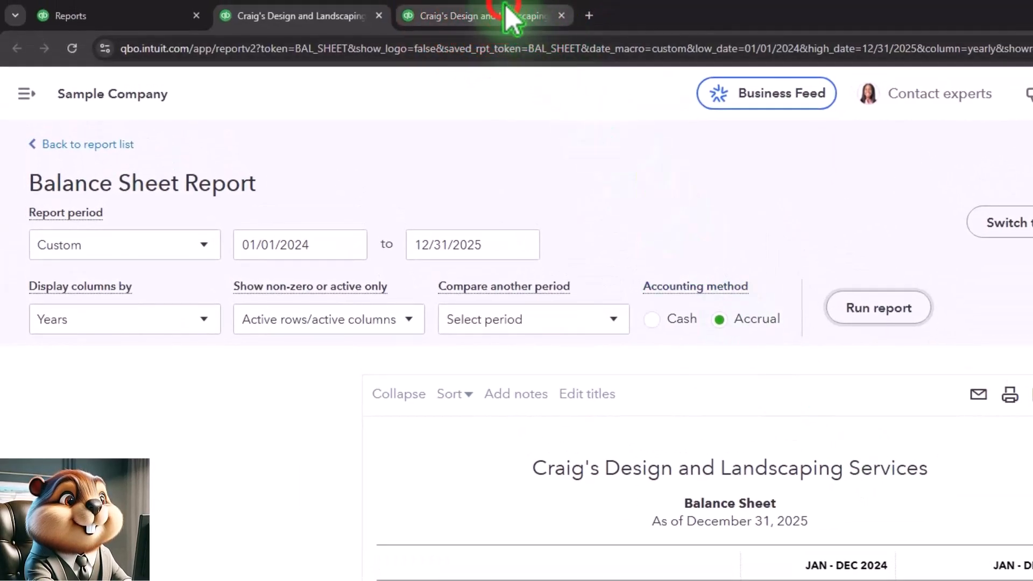
- Set the Profit and Loss report period to 01/01/2024 through 12/31/2025
left_click(505, 6)
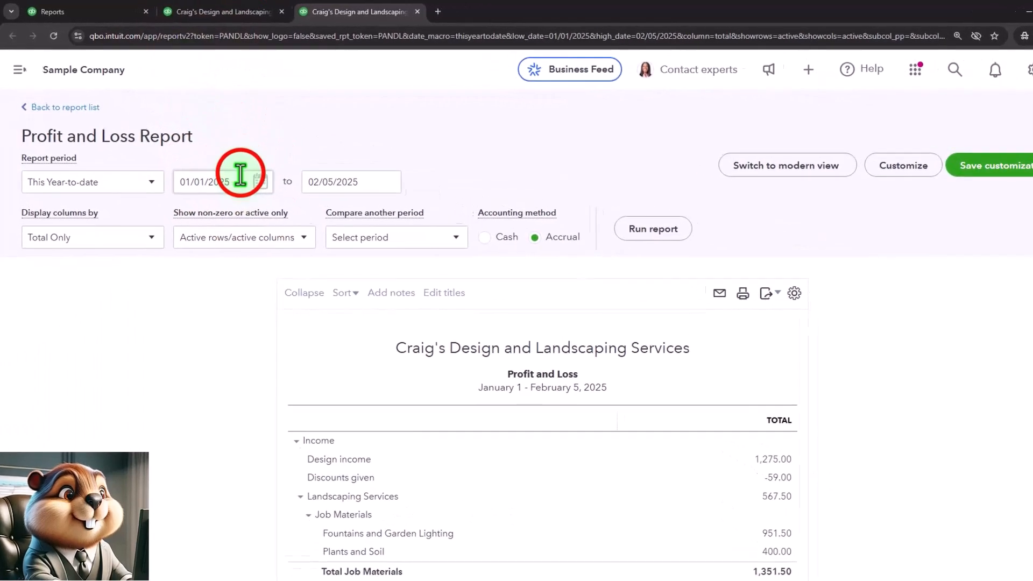
left_click(344, 188)
type("010124")
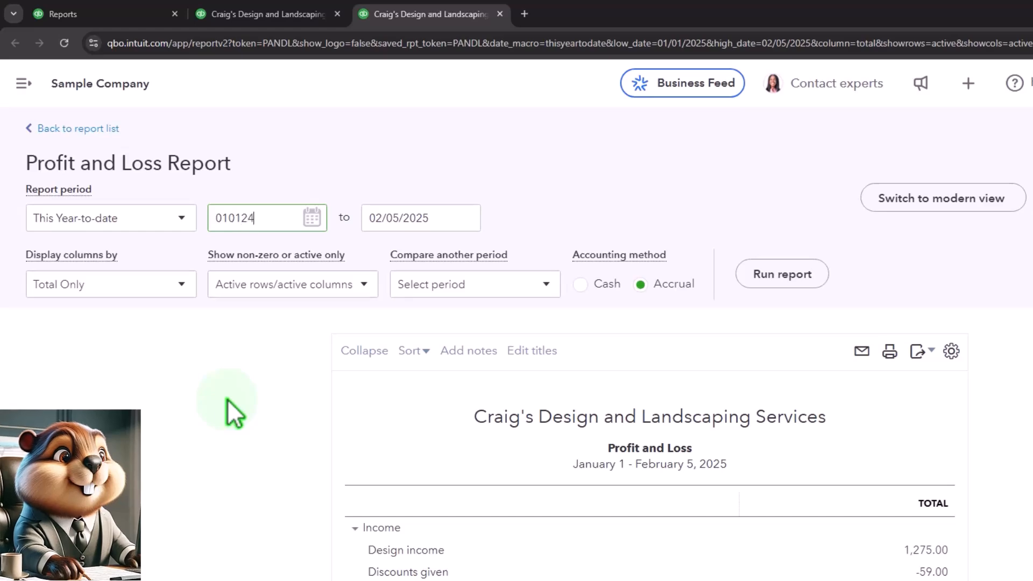
key("Tab")
type("12/31/2025")
key("Tab")
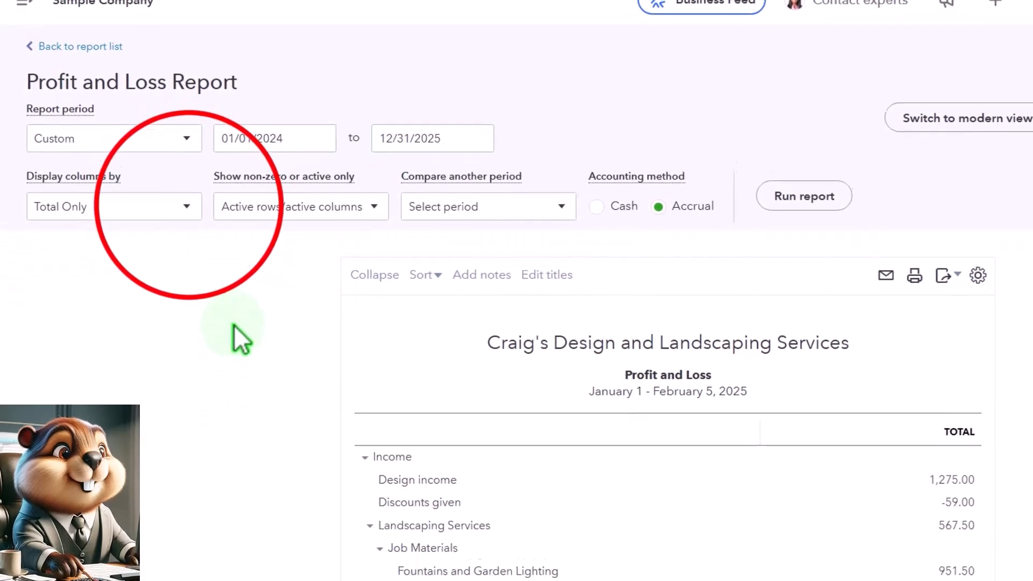
- Display the Profit and Loss columns by Years and run the report
left_click(181, 284)
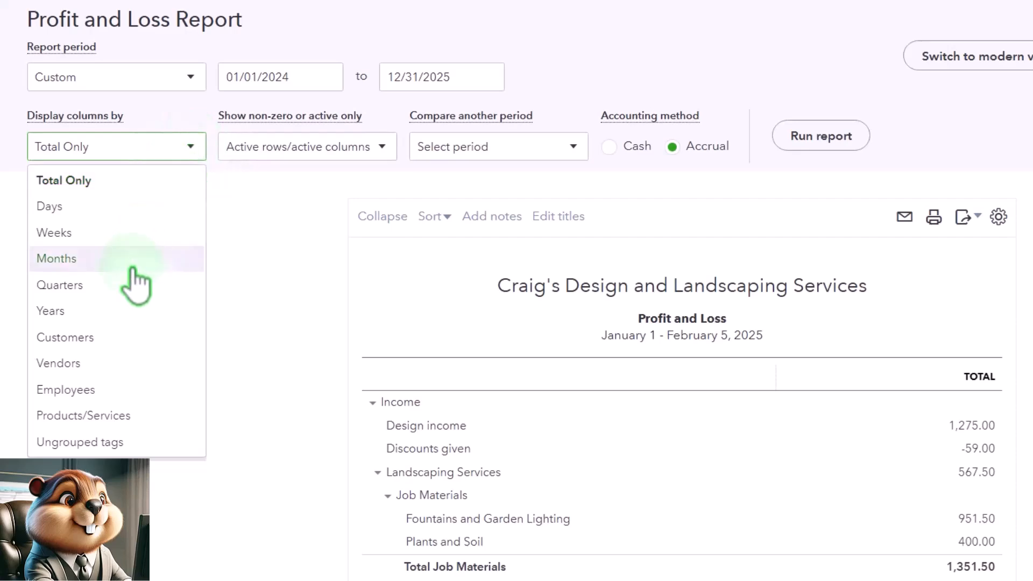
left_click(122, 309)
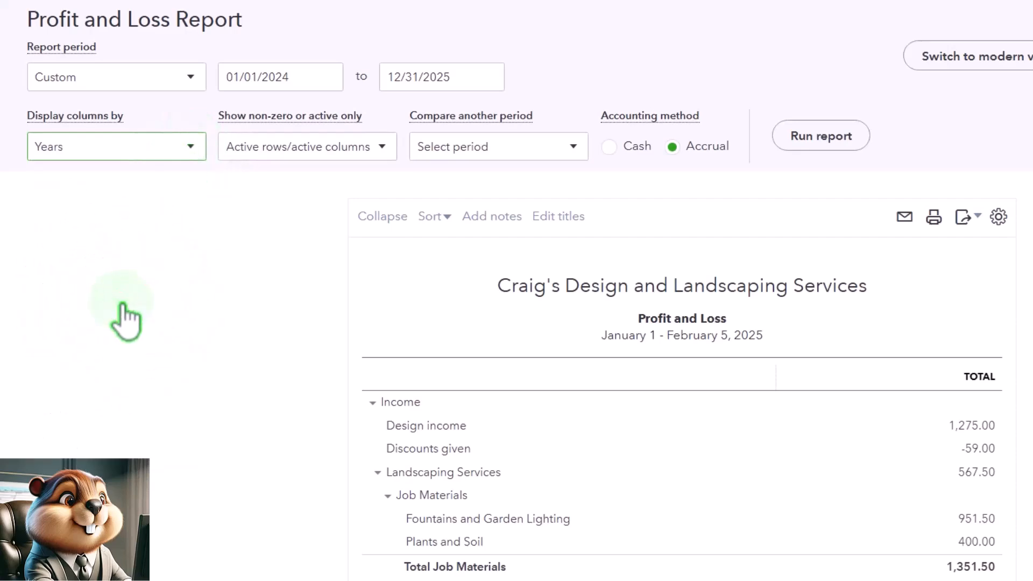
left_click(802, 141)
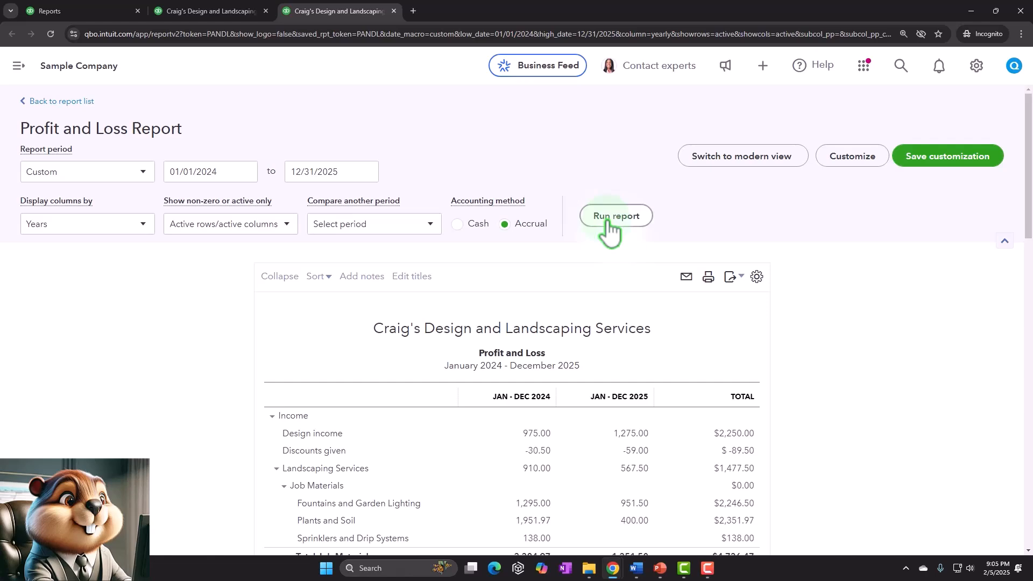
- Examine the income lines of the Profit and Loss report and the customer transaction types available for creation
scroll(139, 344, "down", 1)
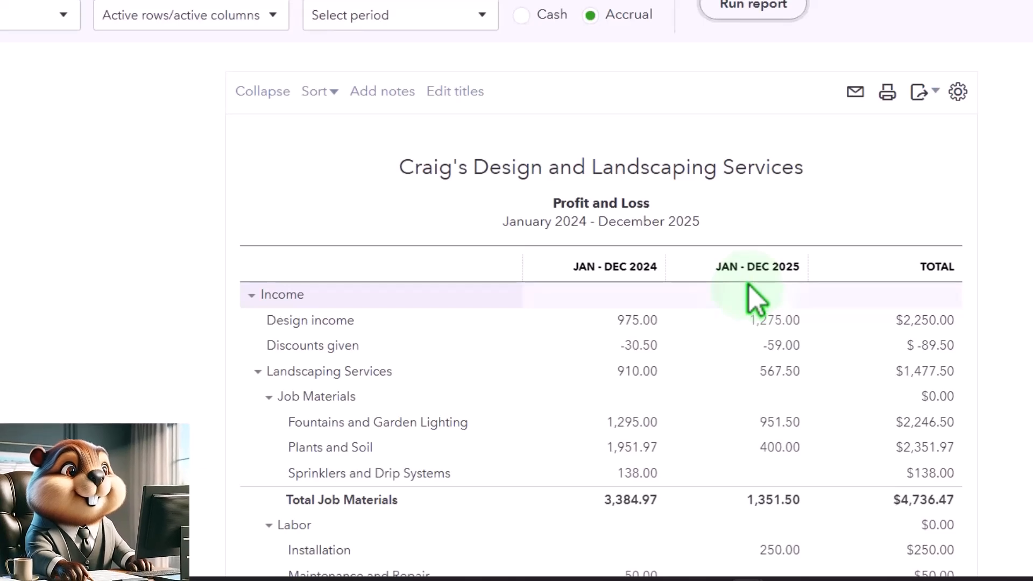
scroll(749, 289, "down", 1)
scroll(749, 285, "down", 2)
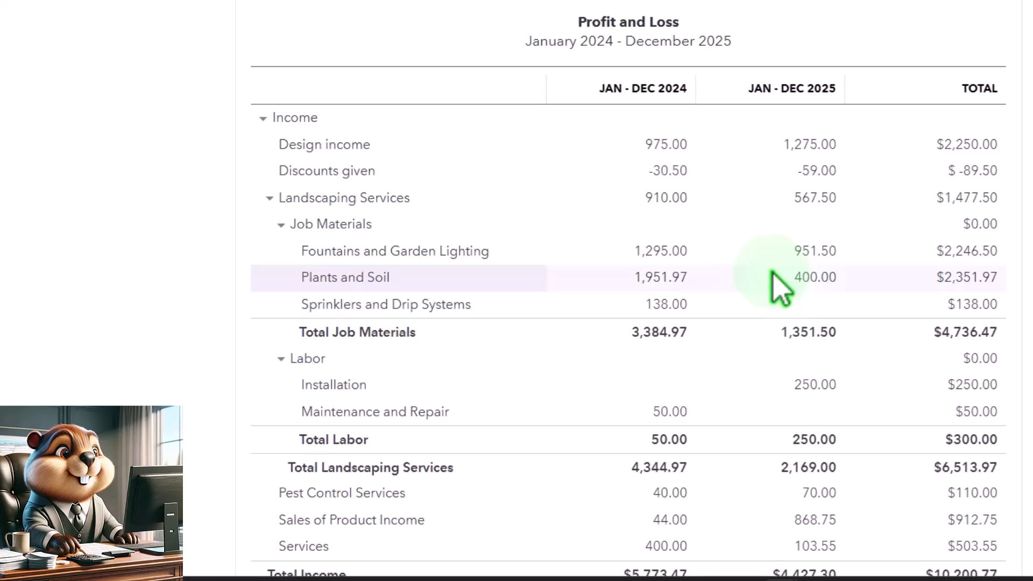
scroll(219, 242, "down", 2)
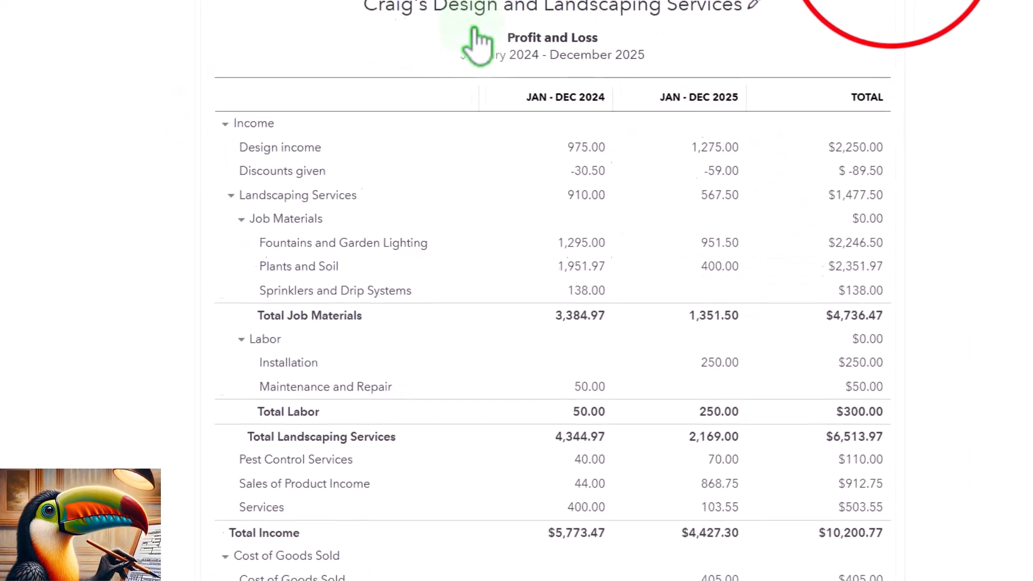
left_click(705, 78)
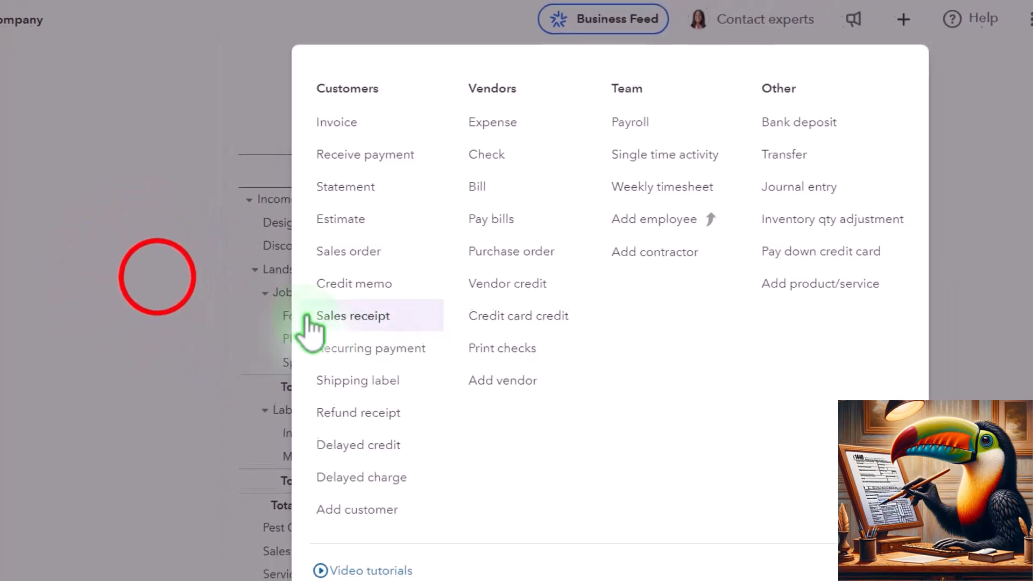
left_click(145, 282)
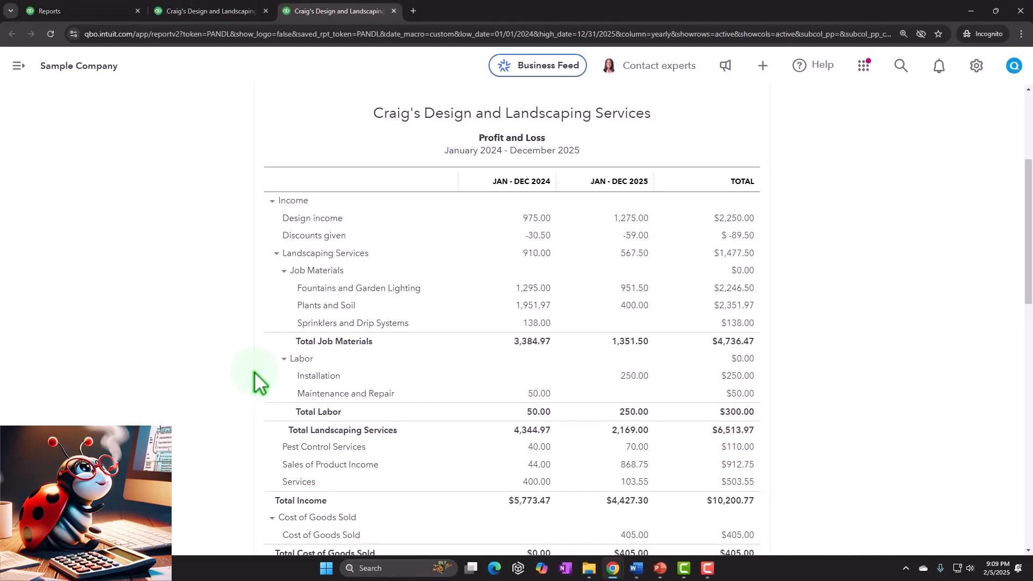
left_click(763, 66)
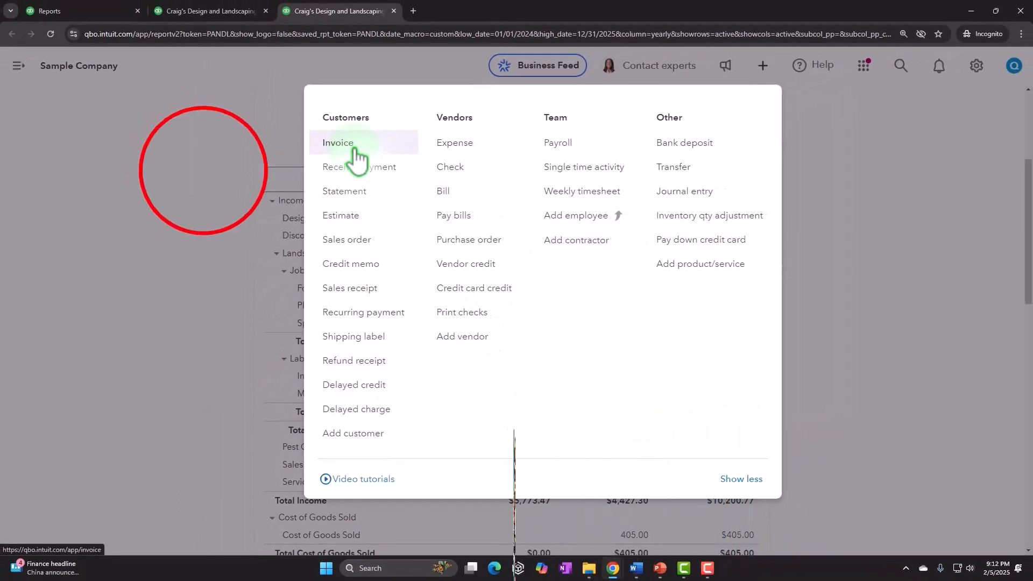
left_click(208, 178)
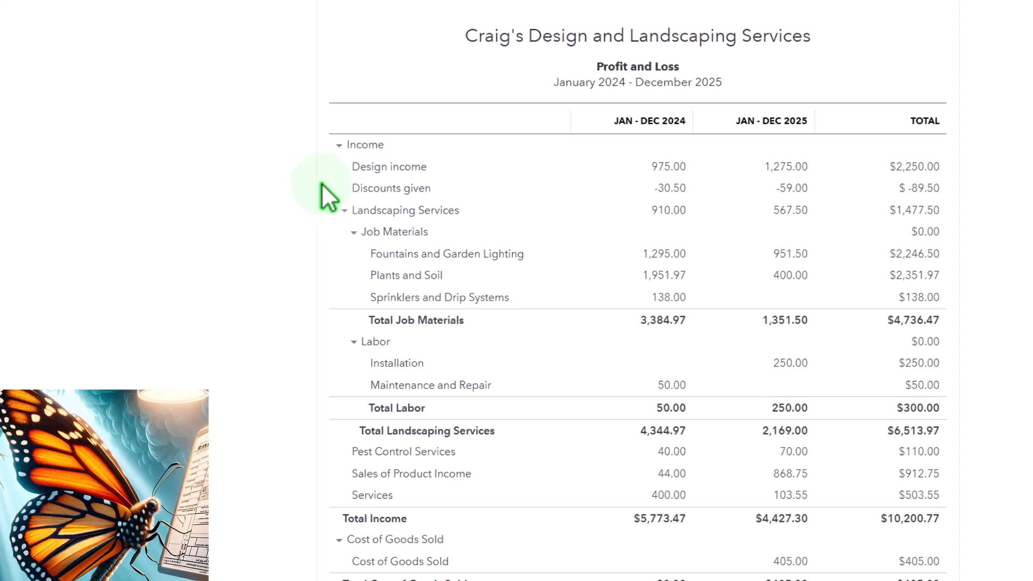
left_click(721, 87)
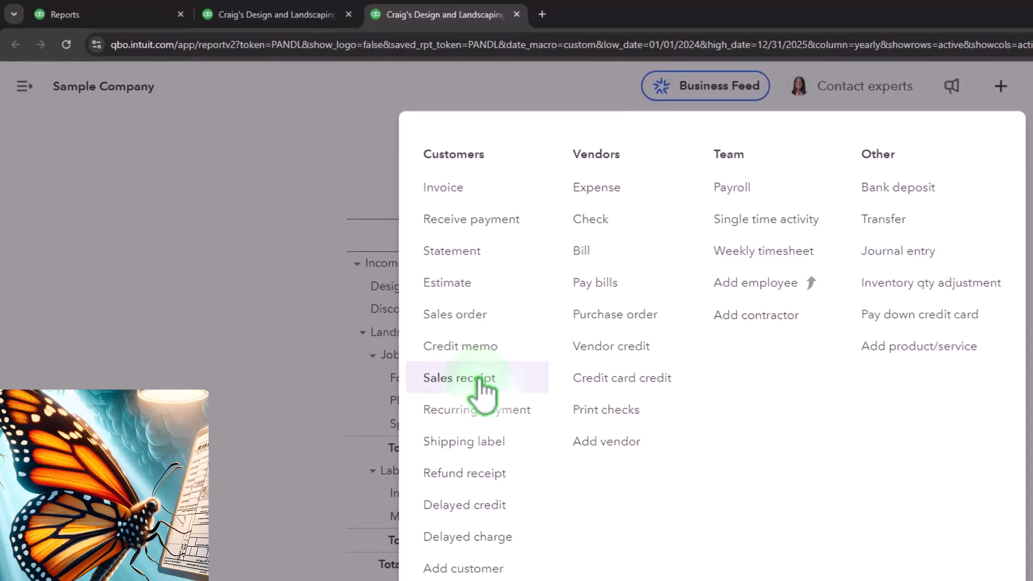
left_click(186, 337)
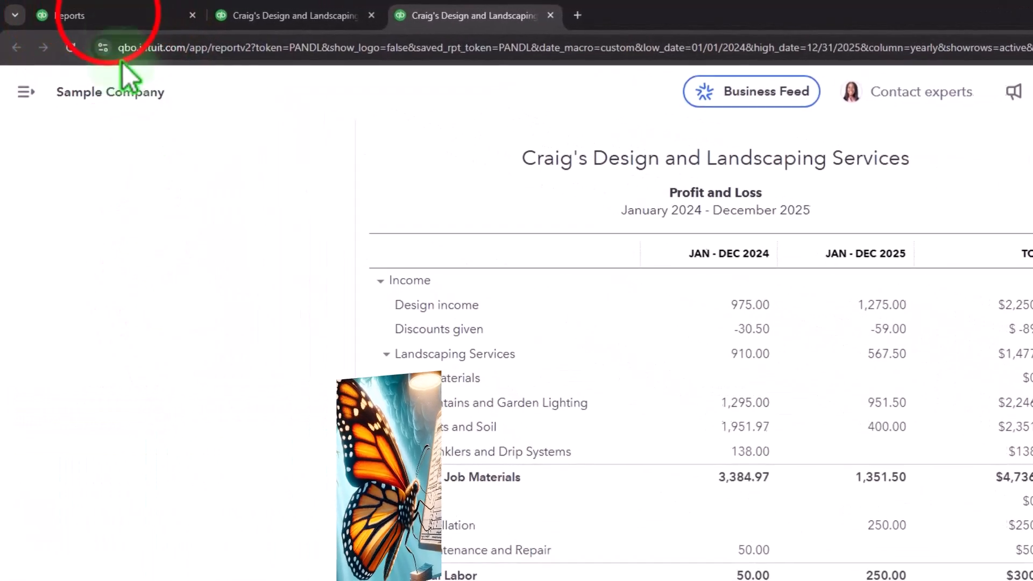
- Return to the Reports page, hide the navigation menu and examine the reports in the Sales and customers section
left_click(107, 14)
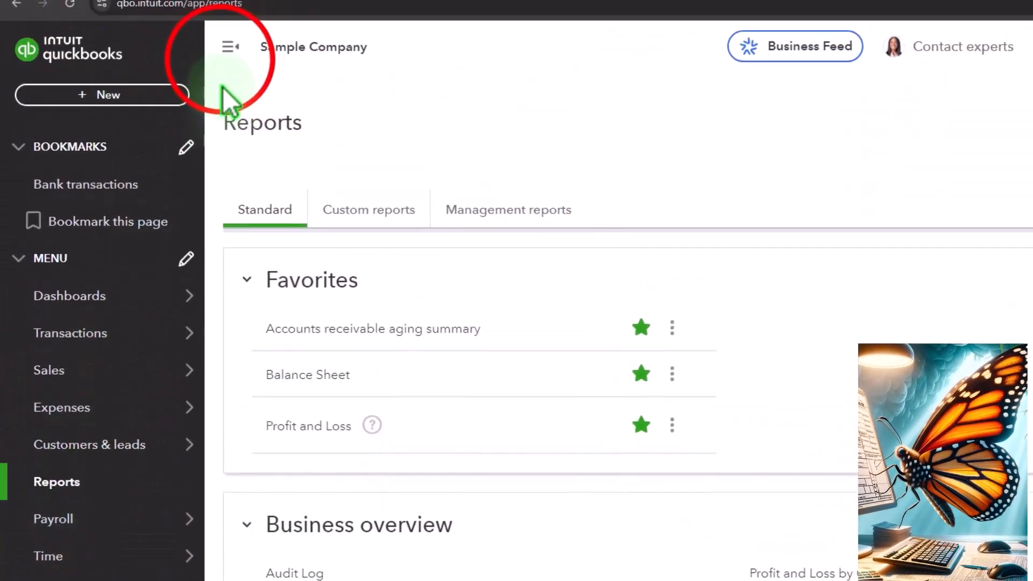
left_click(231, 46)
scroll(267, 357, "down", 4)
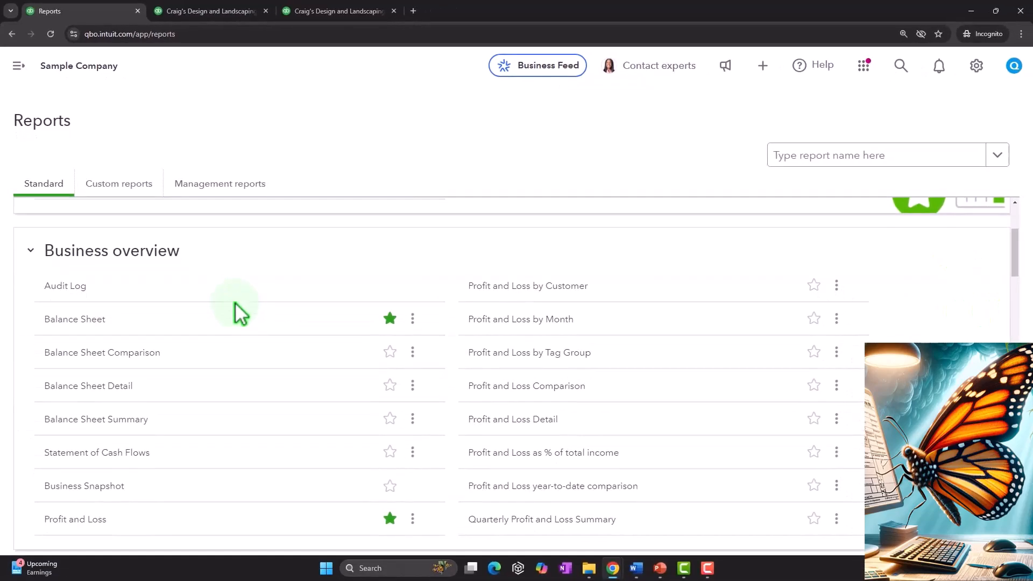
scroll(240, 312, "down", 10)
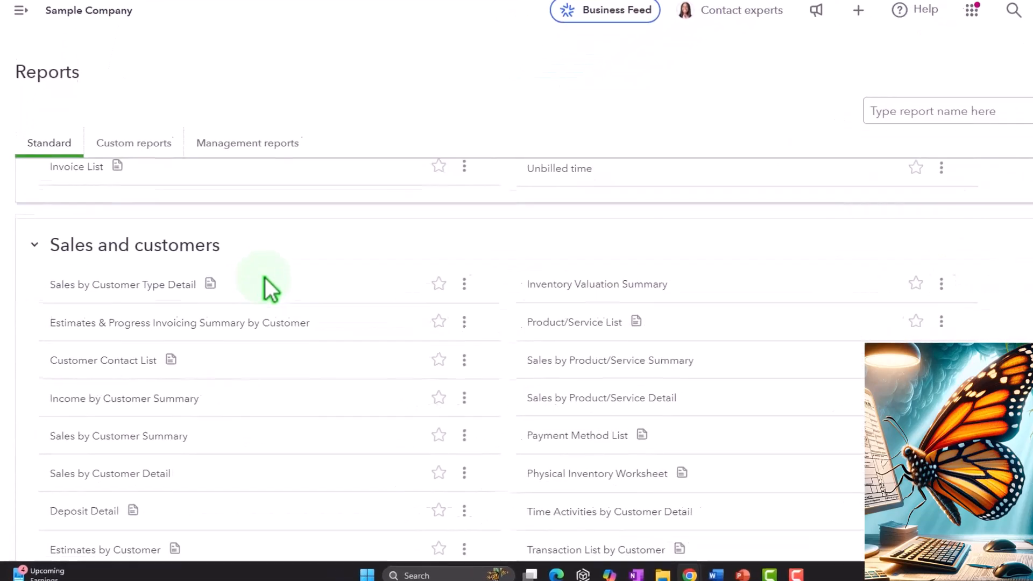
scroll(89, 274, "down", 2)
scroll(37, 228, "up", 1)
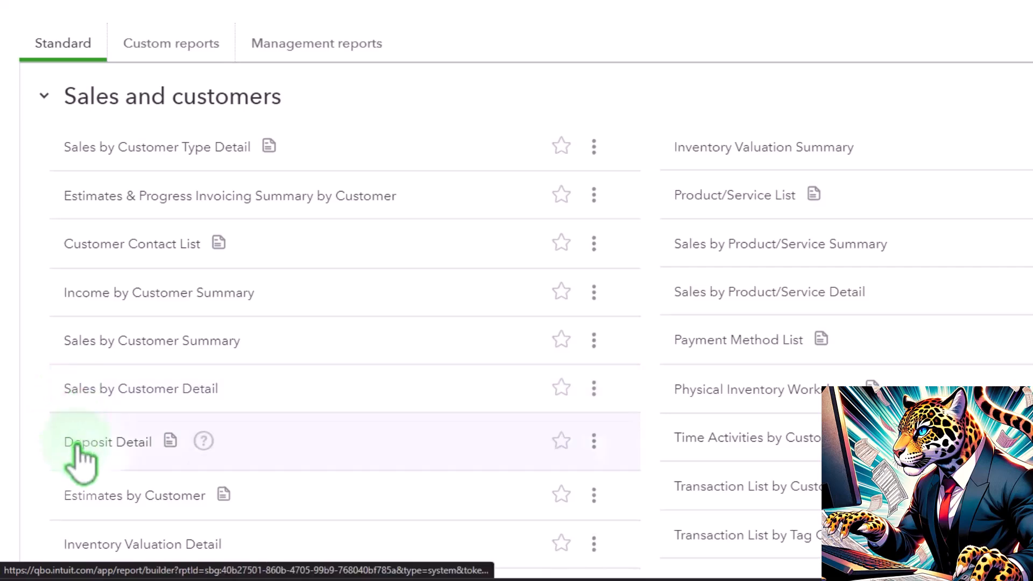
scroll(81, 463, "down", 1)
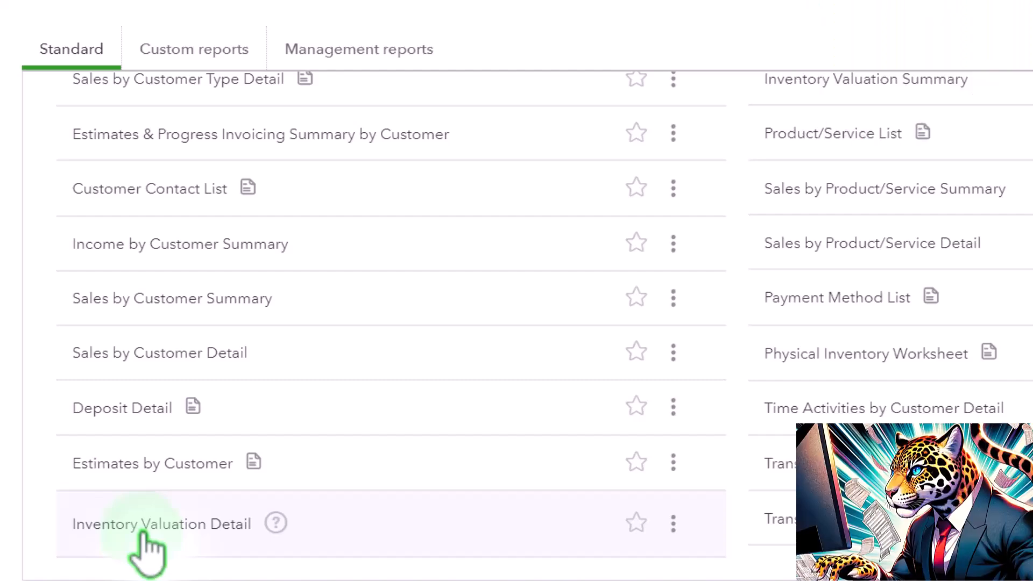
scroll(142, 533, "up", 2)
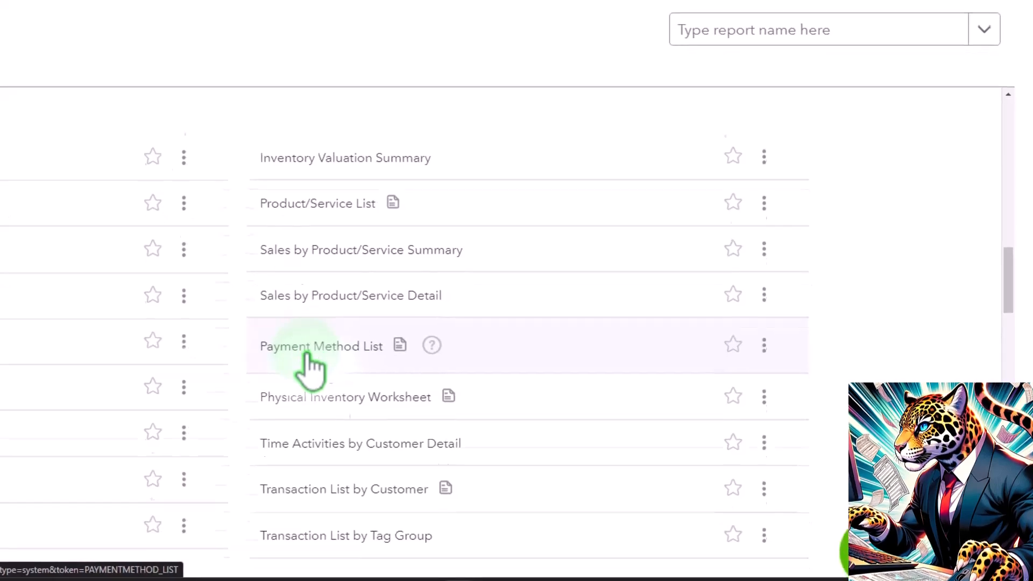
scroll(308, 353, "down", 2)
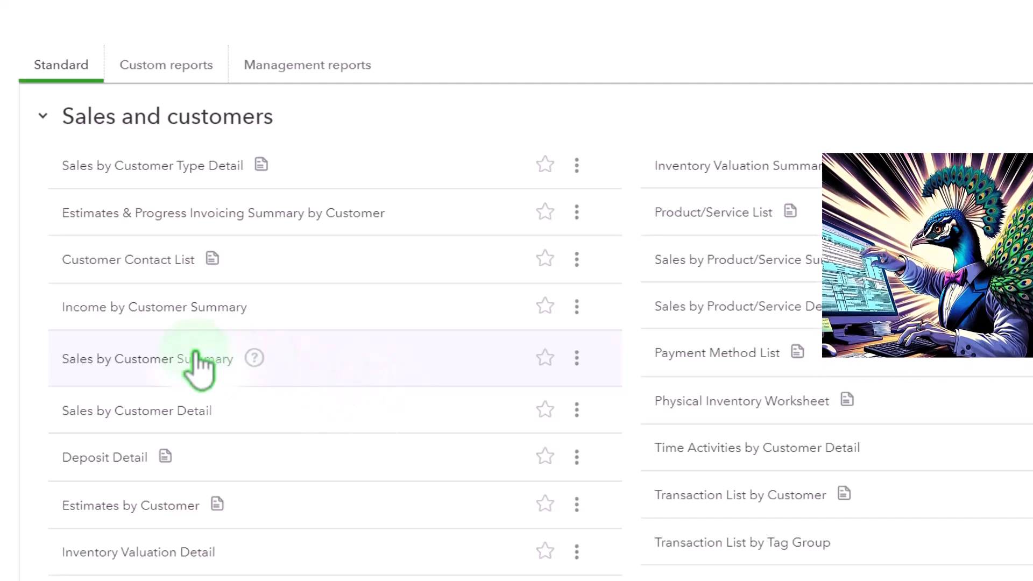
- Open the Income by Customer Summary, Sales by Customer Summary and Sales by Customer Detail reports in separate new browser tabs
left_click(168, 320)
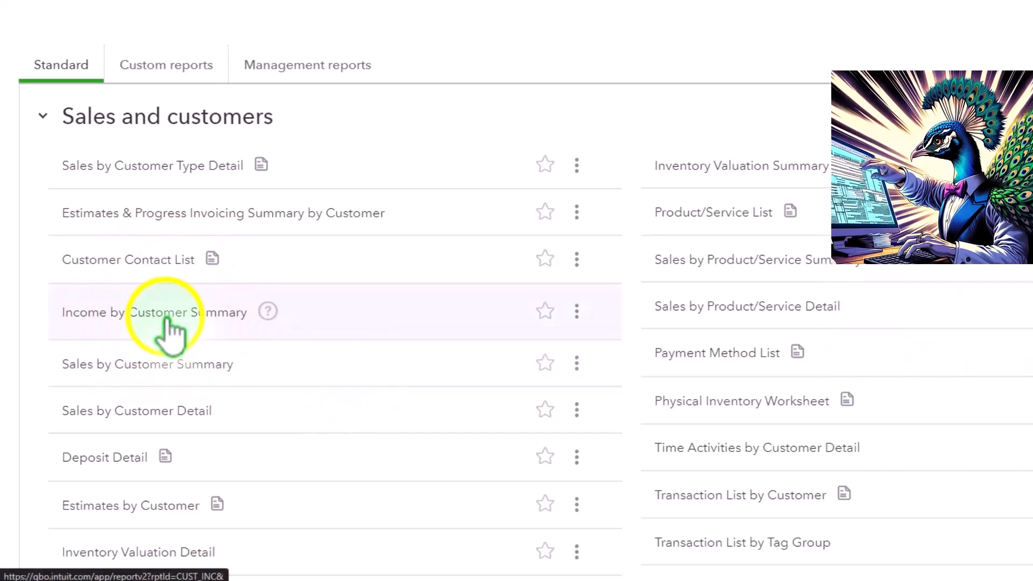
right_click(168, 323)
left_click(189, 345)
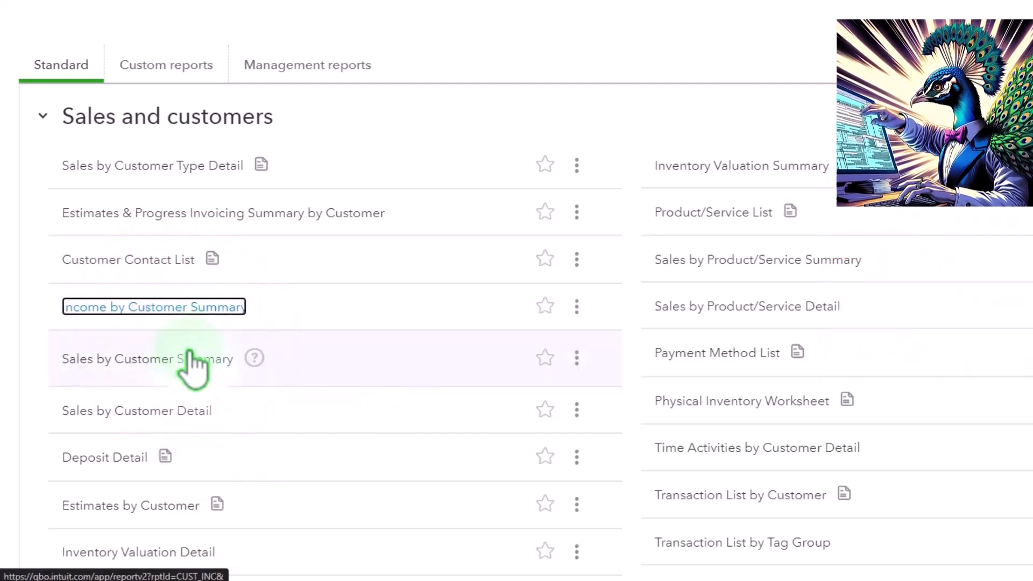
left_click(168, 362)
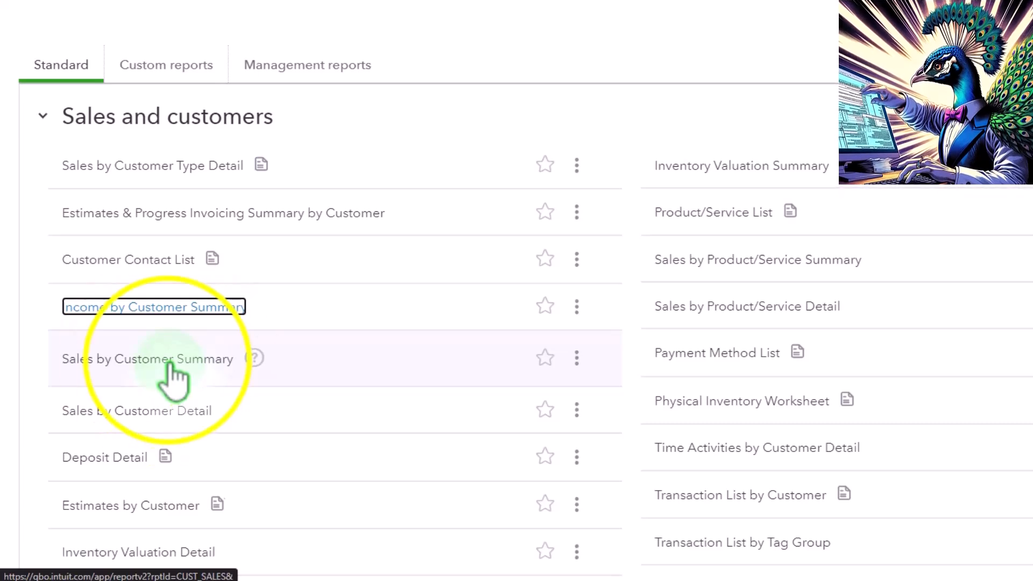
right_click(170, 362)
left_click(182, 373)
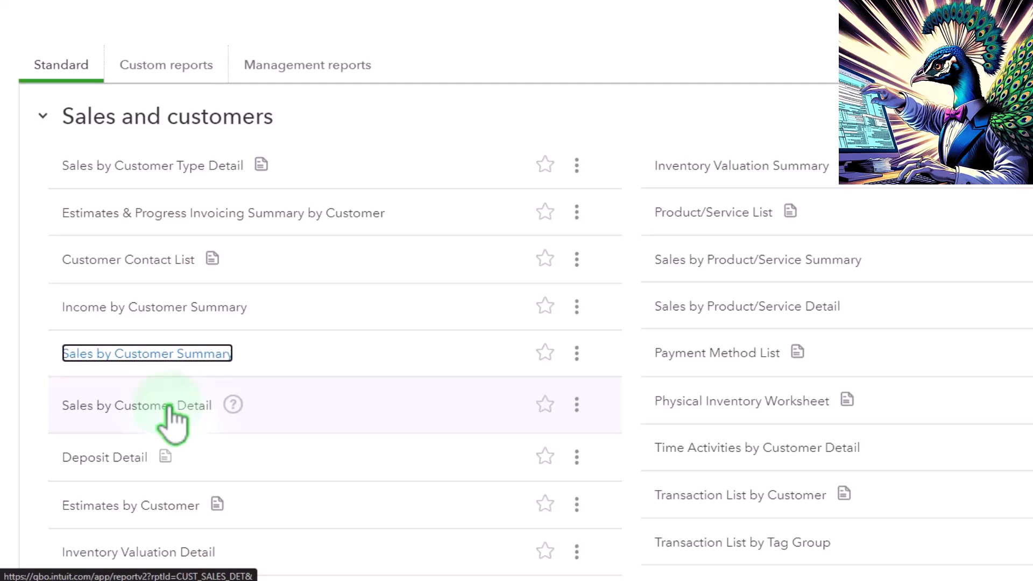
right_click(170, 406)
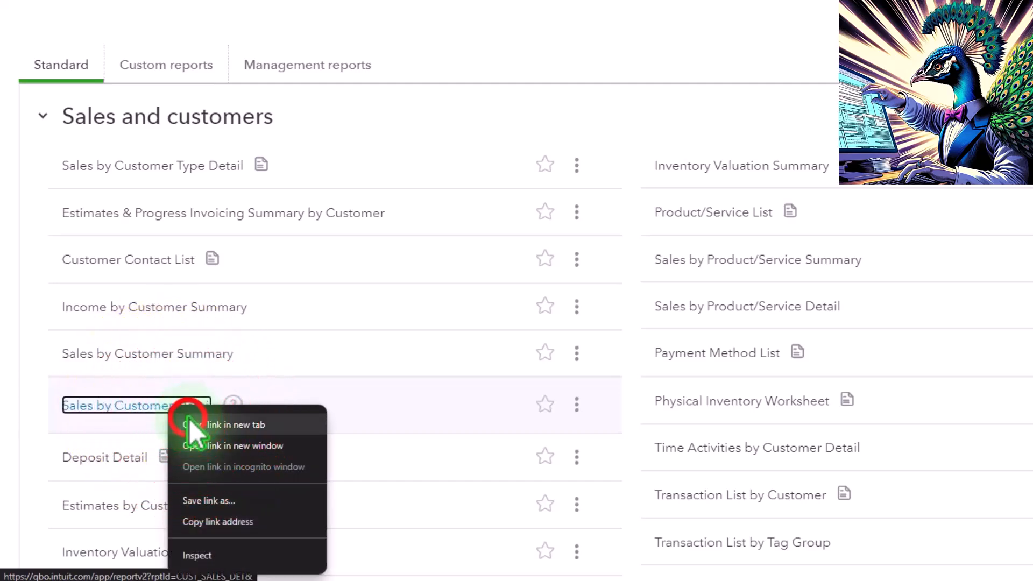
left_click(189, 420)
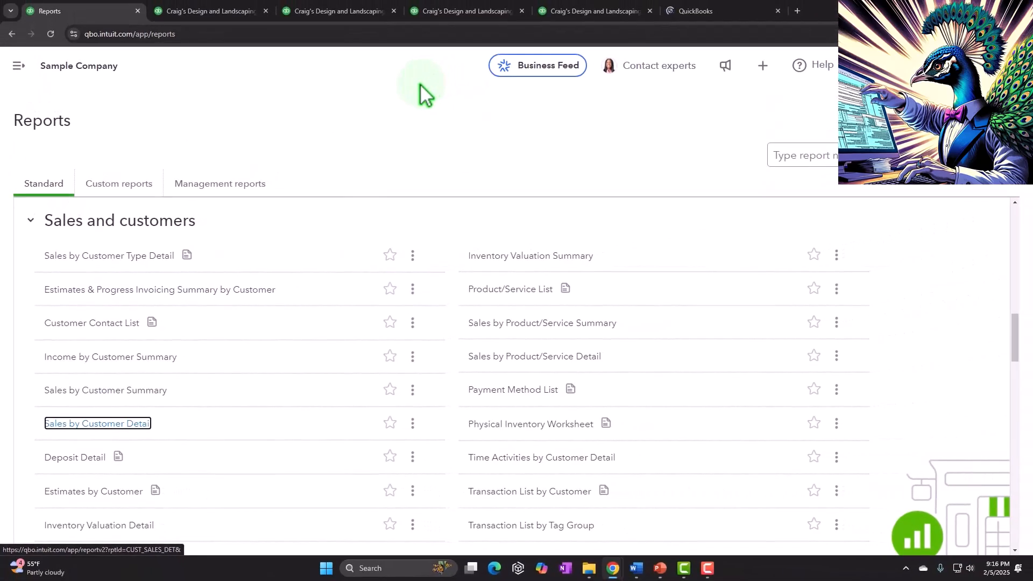
- Examine the transactions behind the 2024 Accounts Receivable balance on the Balance Sheet, and return to the summary report
left_click(216, 10)
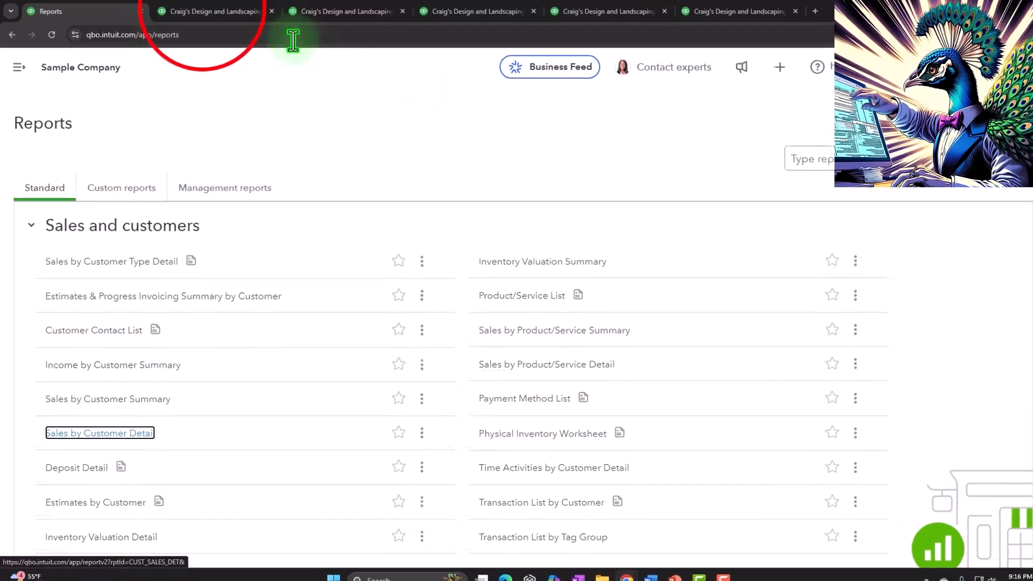
scroll(355, 511, "down", 5)
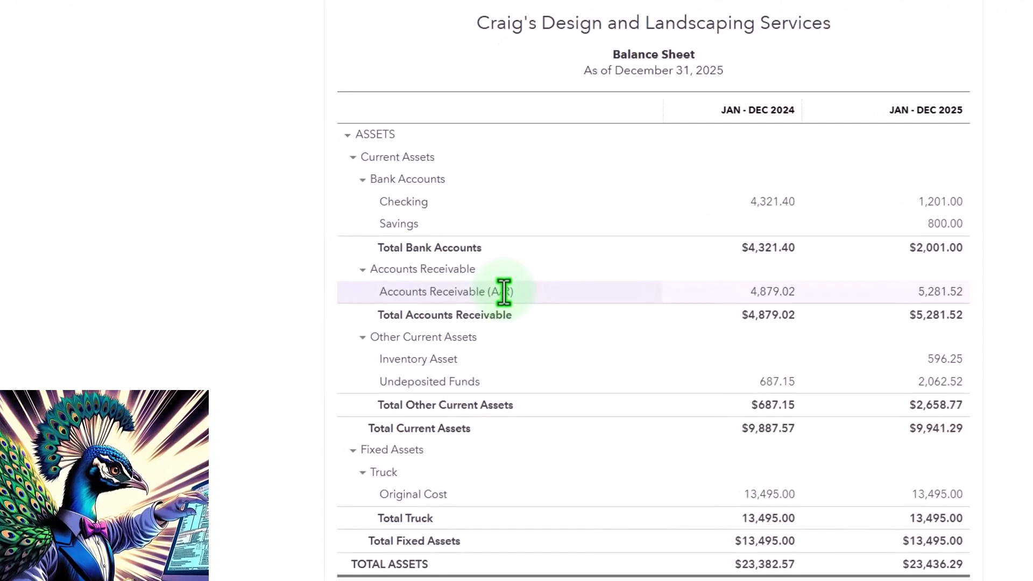
left_click(760, 299)
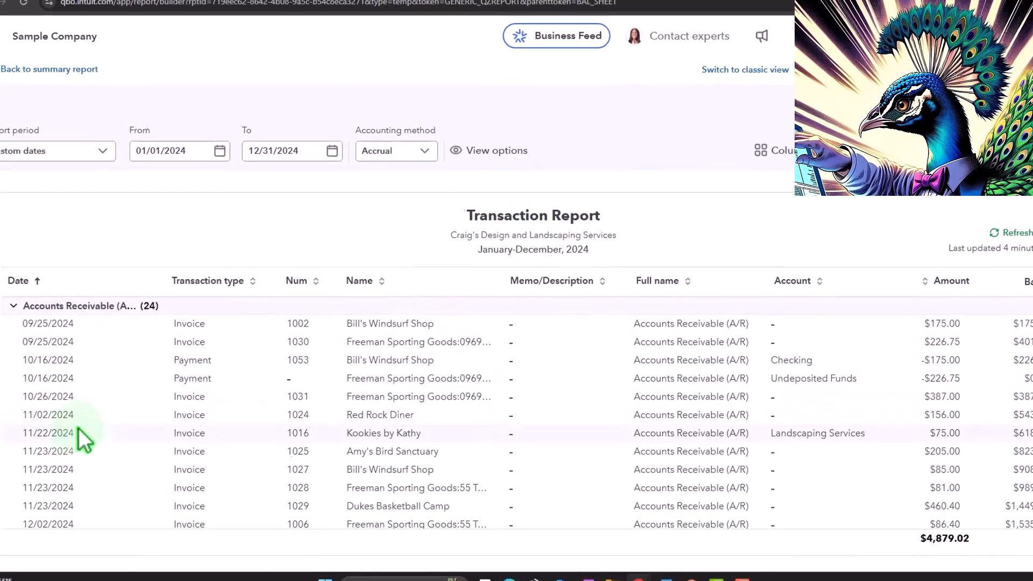
left_click(25, 90)
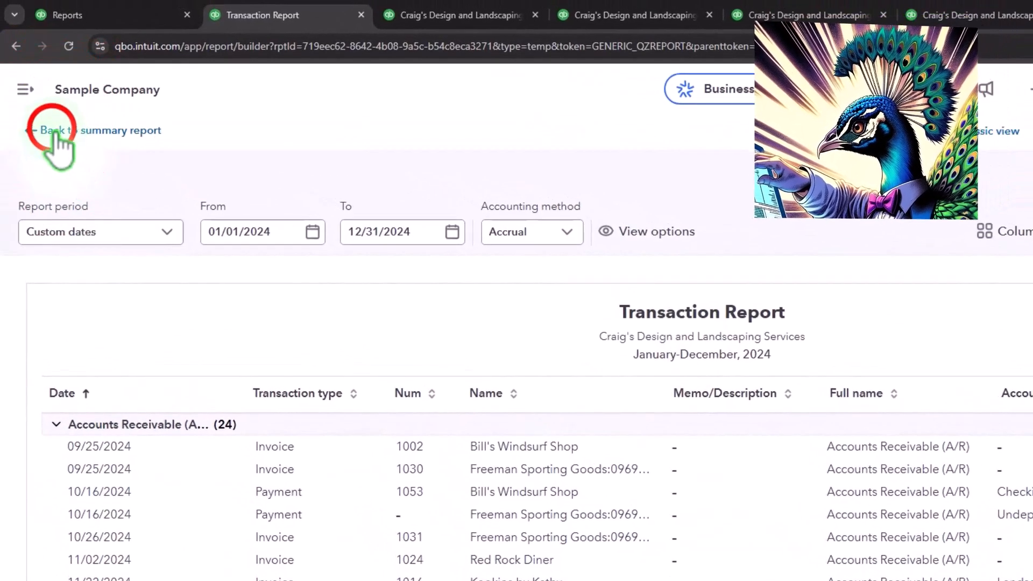
scroll(515, 363, "down", 4)
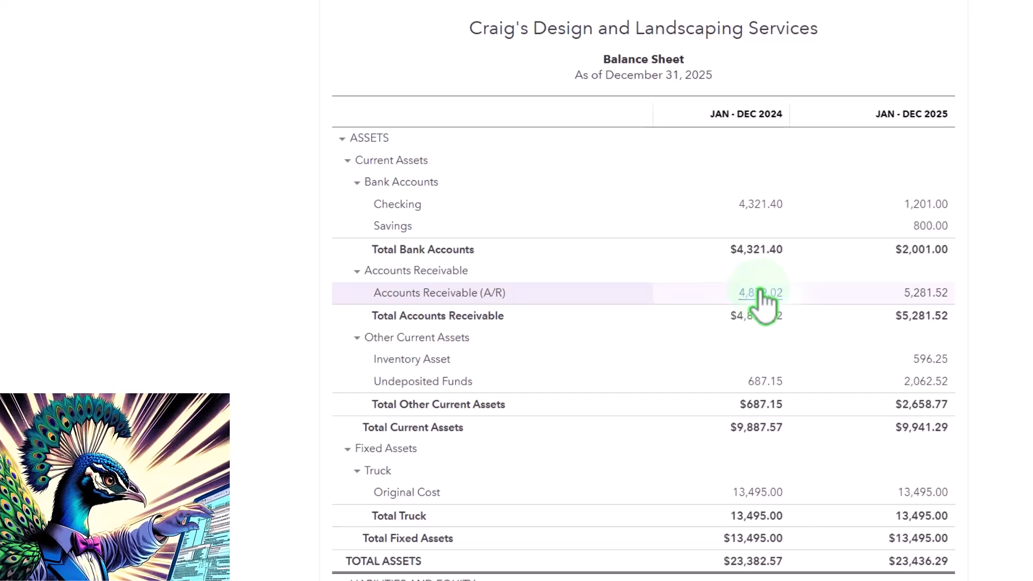
- Examine the 2024 Design income transactions from the Profit and Loss, return to the report and collapse its Income section
left_click(705, 16)
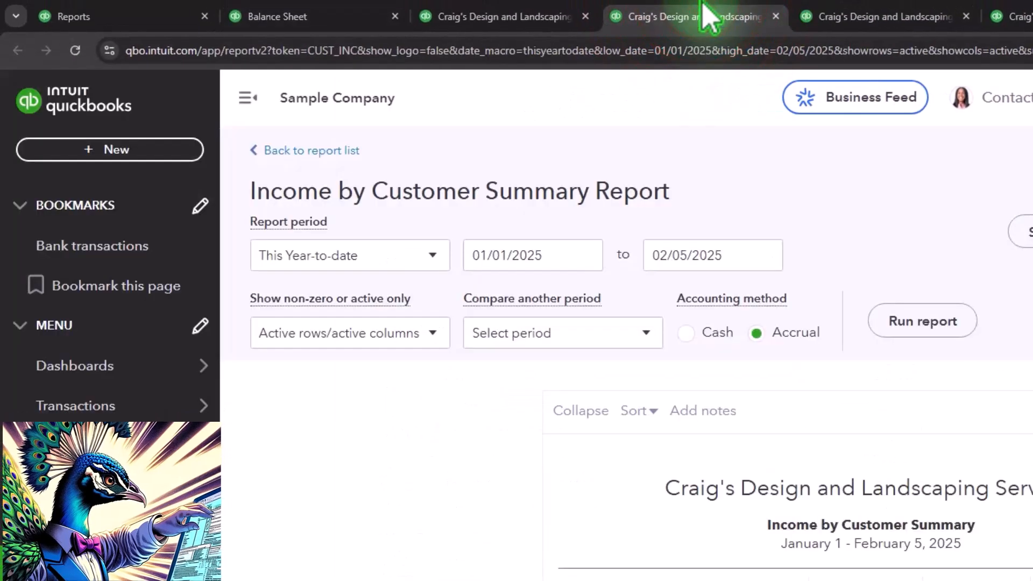
left_click(515, 17)
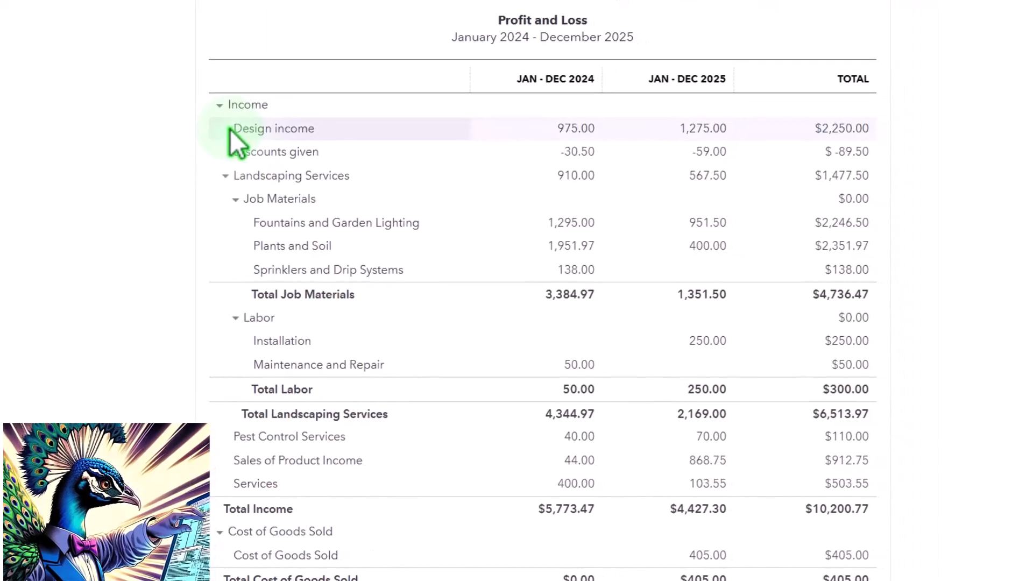
left_click(577, 130)
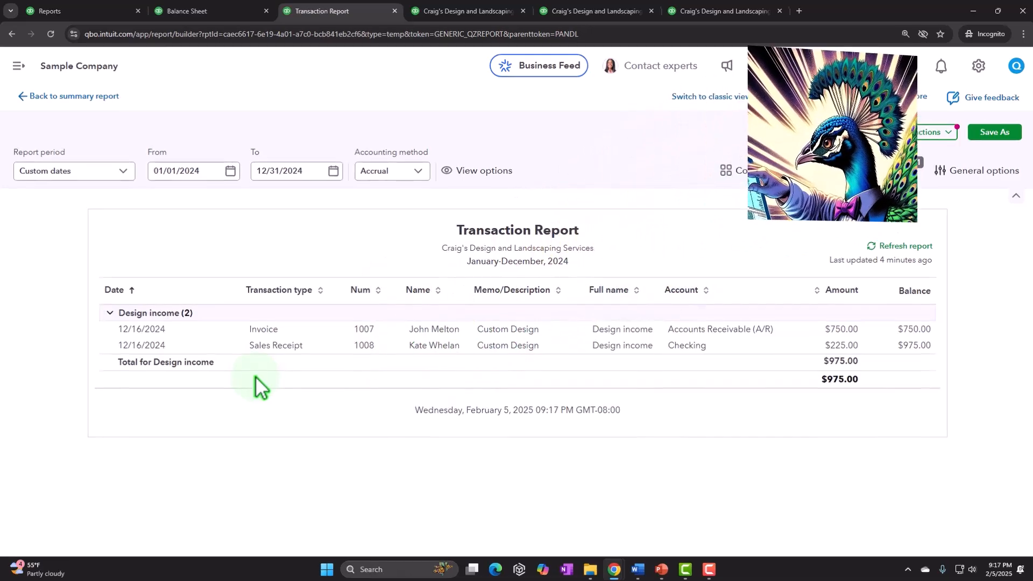
left_click(91, 96)
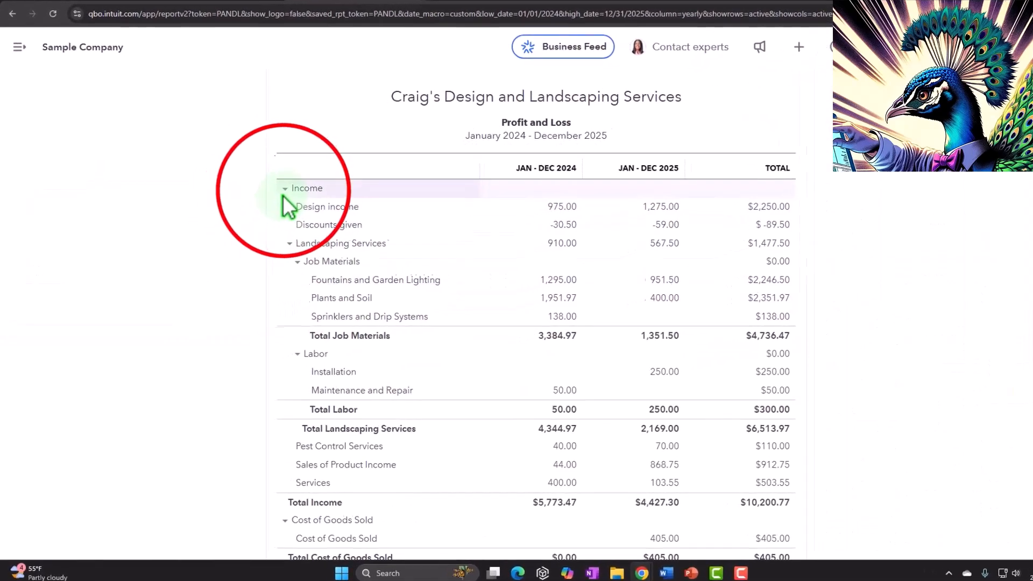
left_click(285, 189)
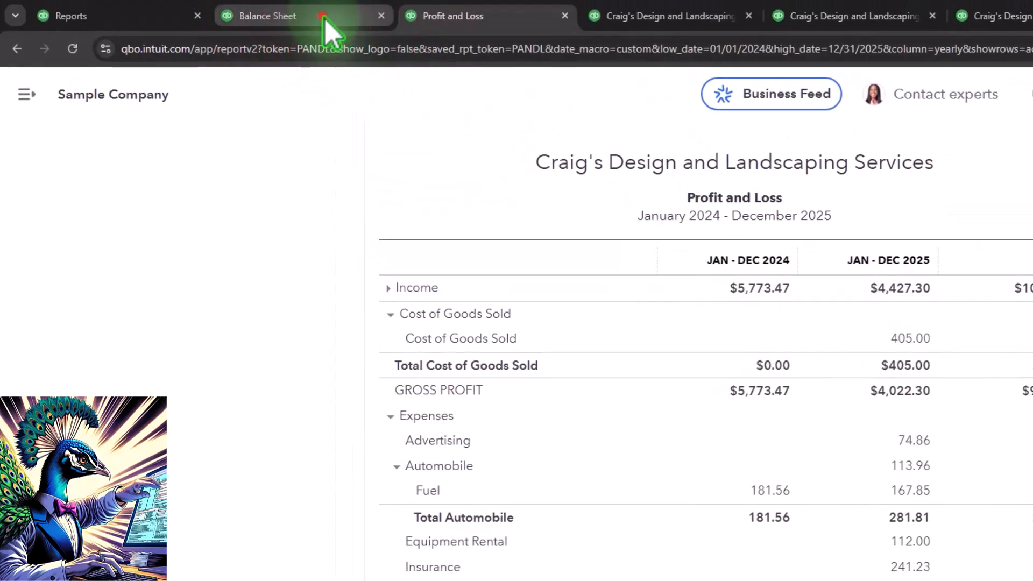
- Compare Accounts Receivable on the Balance Sheet with Profit and Loss income, and review the transaction forms available for creation
left_click(325, 17)
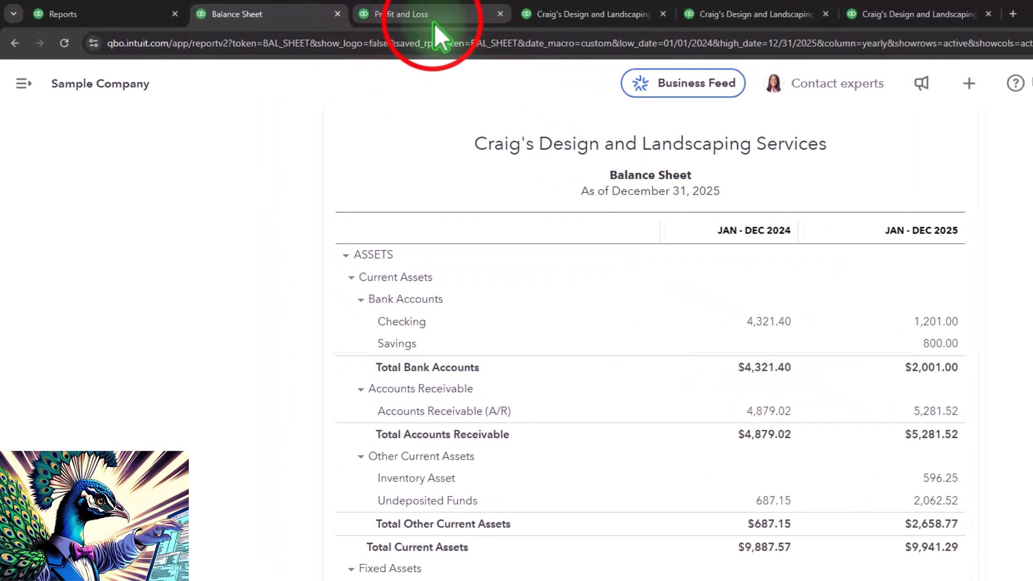
left_click(434, 22)
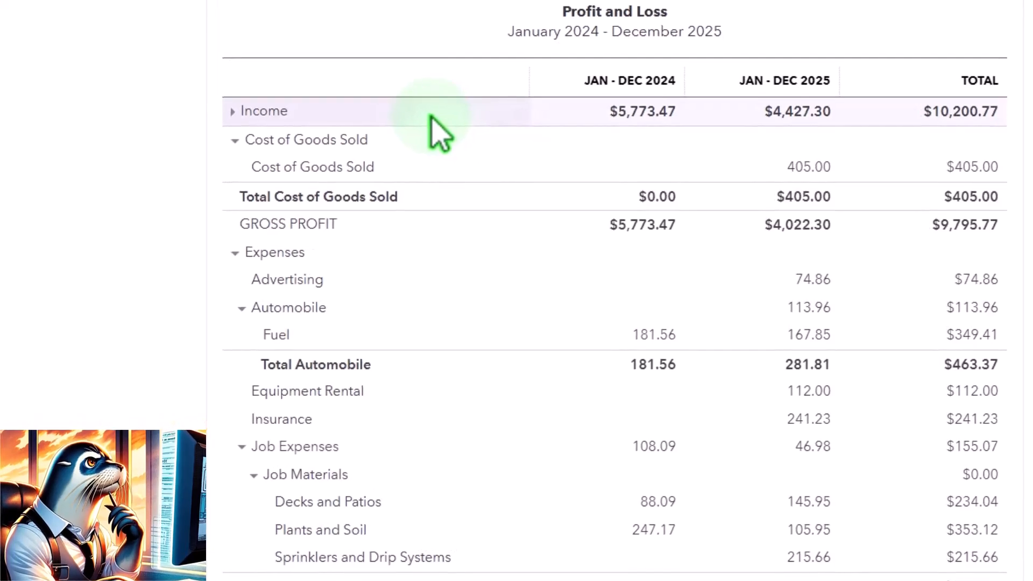
left_click(704, 80)
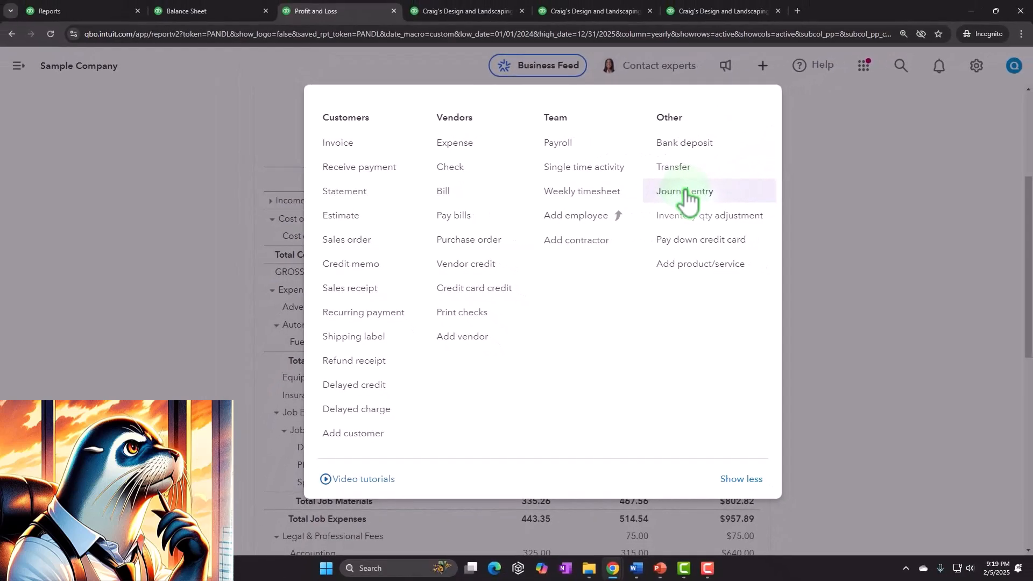
left_click(98, 192)
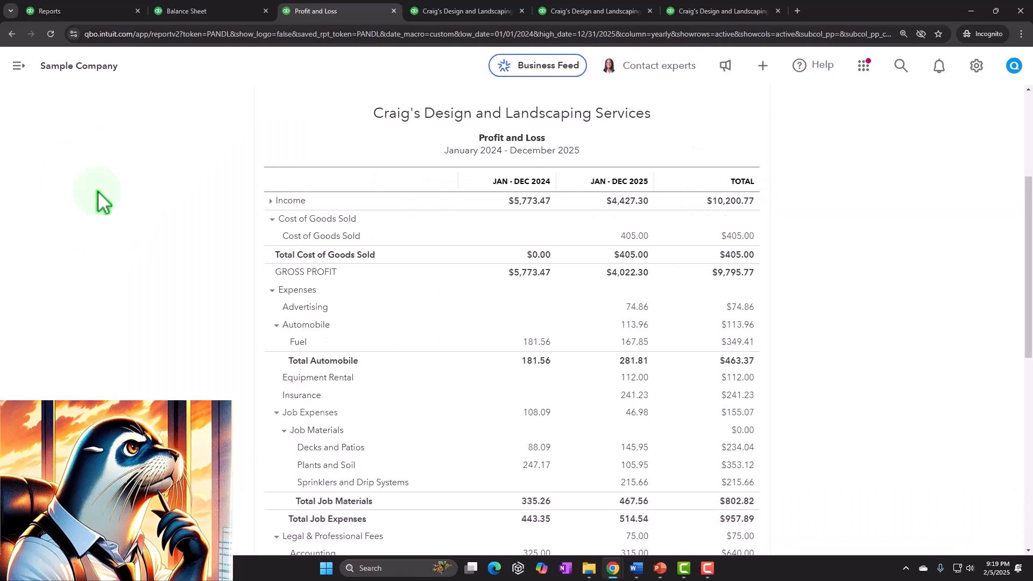
- Run the Sales by Customer Summary report for 01/01/2024 through 12/31/2024 with the navigation menu hidden
left_click(559, 12)
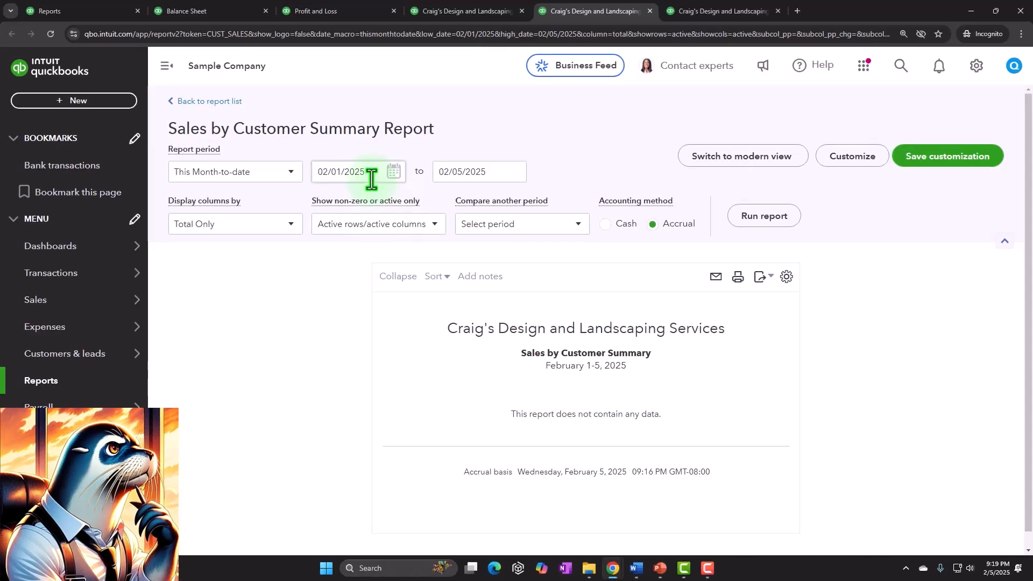
left_click(374, 173)
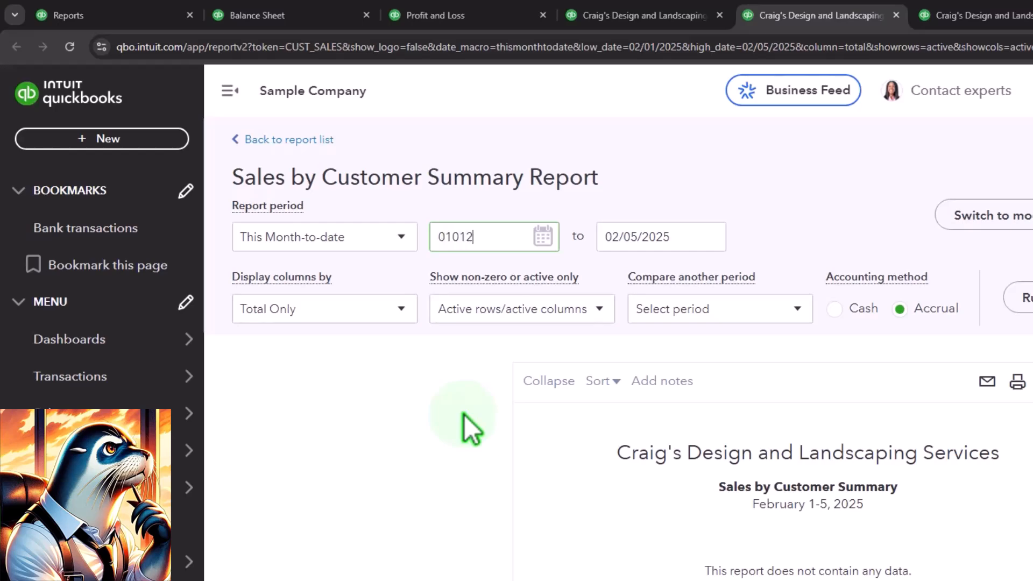
key("Tab")
type("123124")
key("Tab")
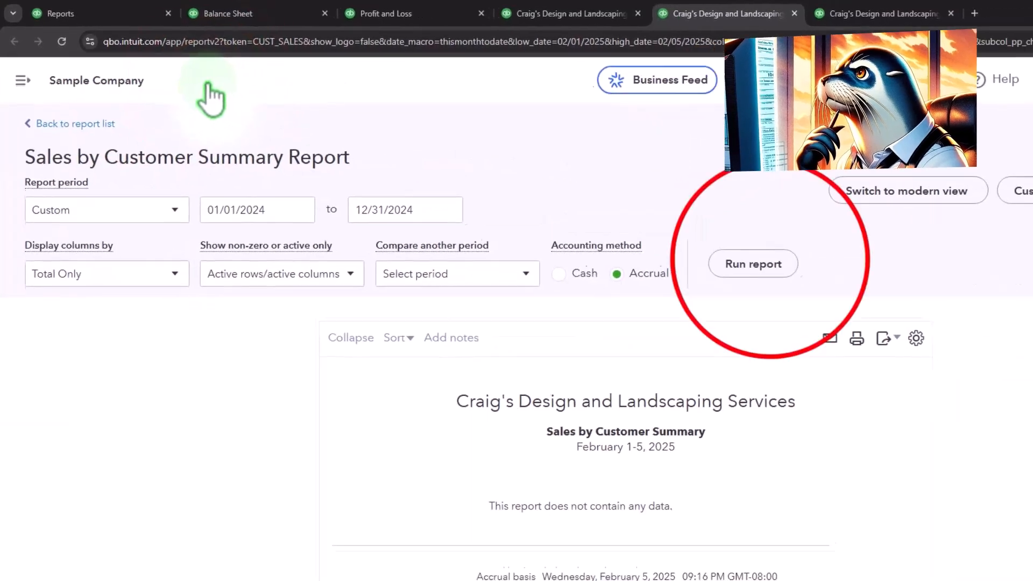
left_click(667, 229)
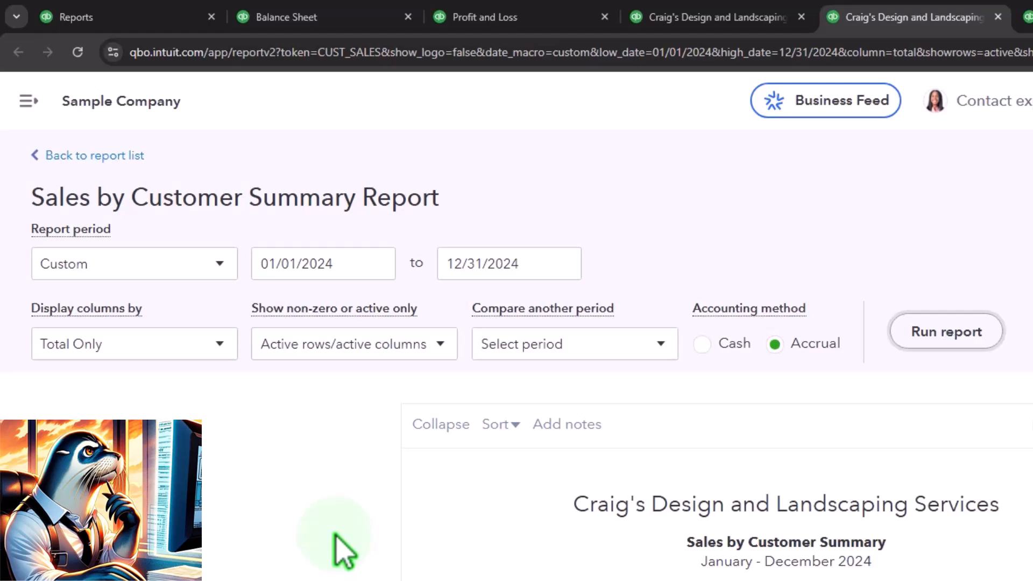
- Examine the 2024 sales per customer and compare their total with 2024 income on the Profit and Loss
scroll(344, 552, "down", 3)
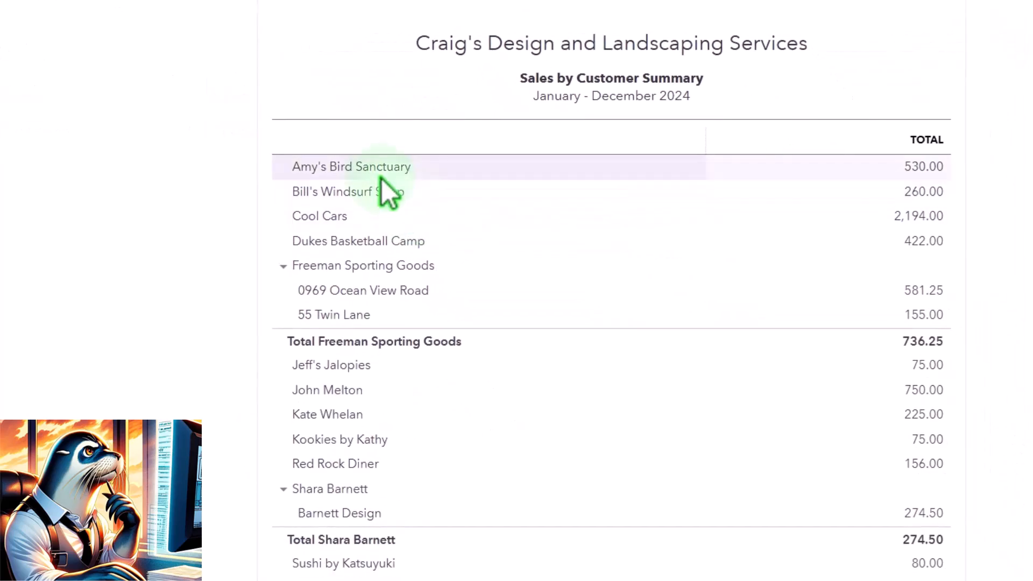
scroll(362, 191, "down", 4)
scroll(362, 189, "up", 2)
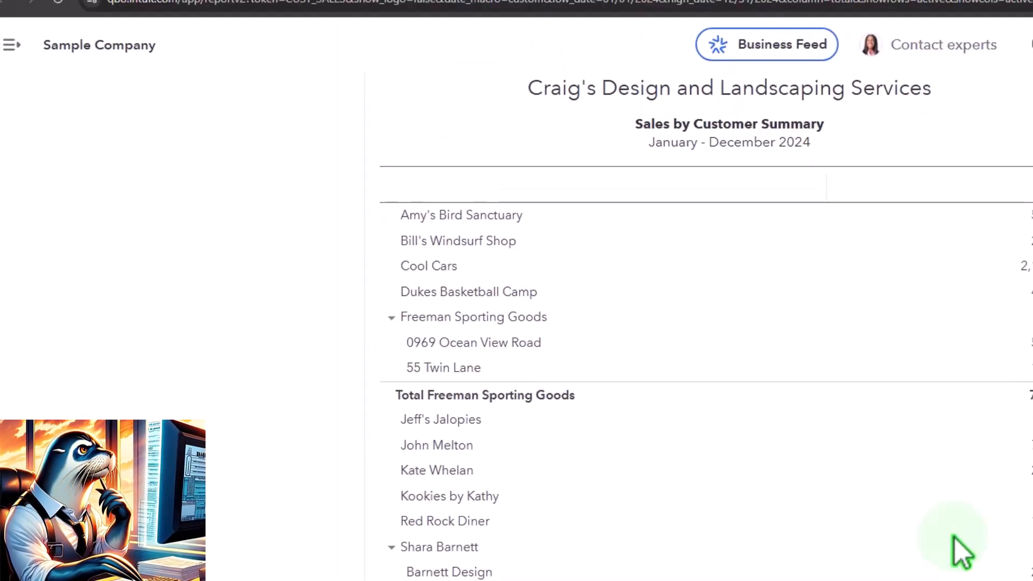
left_click(505, 22)
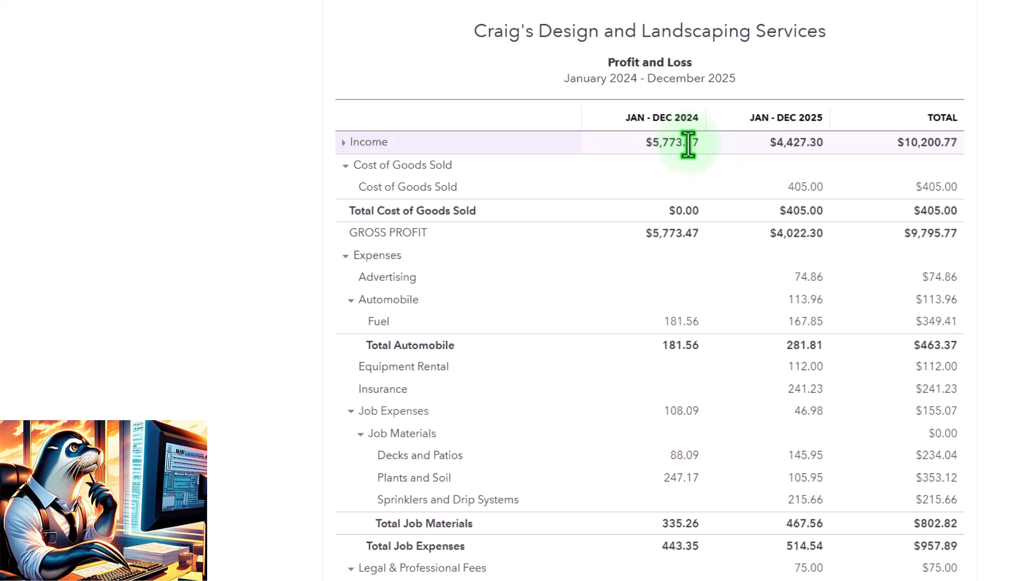
left_click(592, 14)
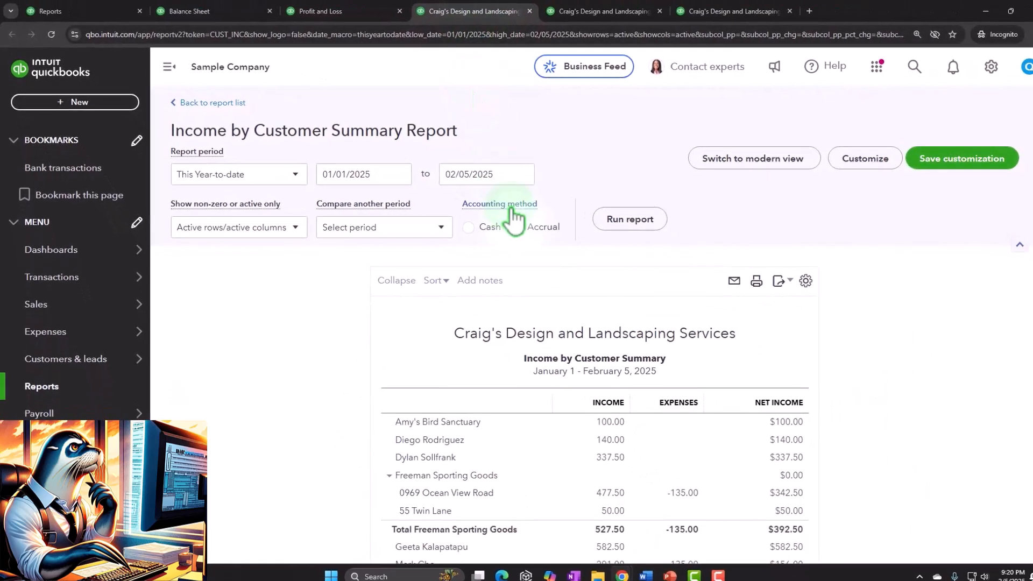
left_click(605, 11)
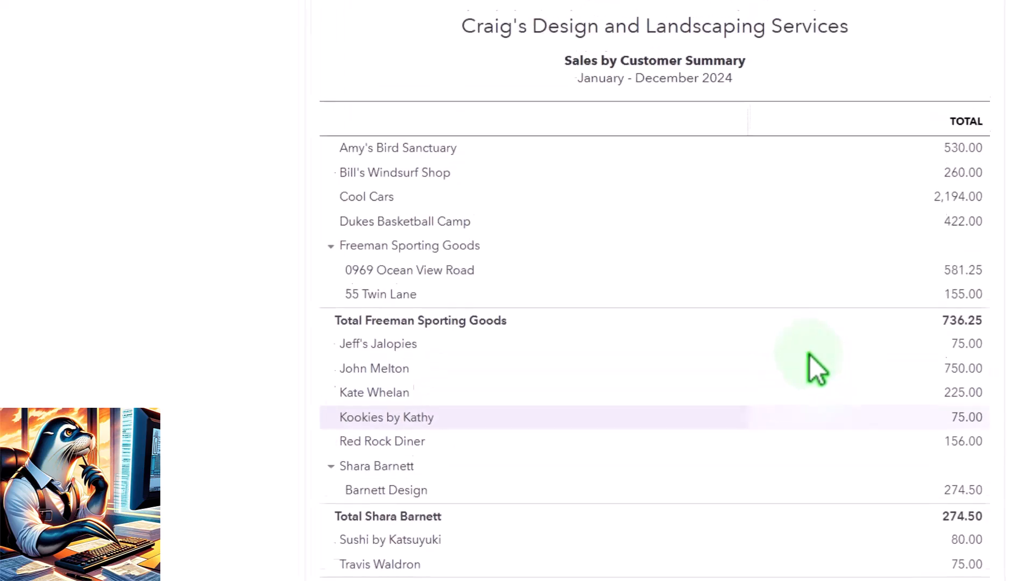
scroll(1025, 250, "down", 3)
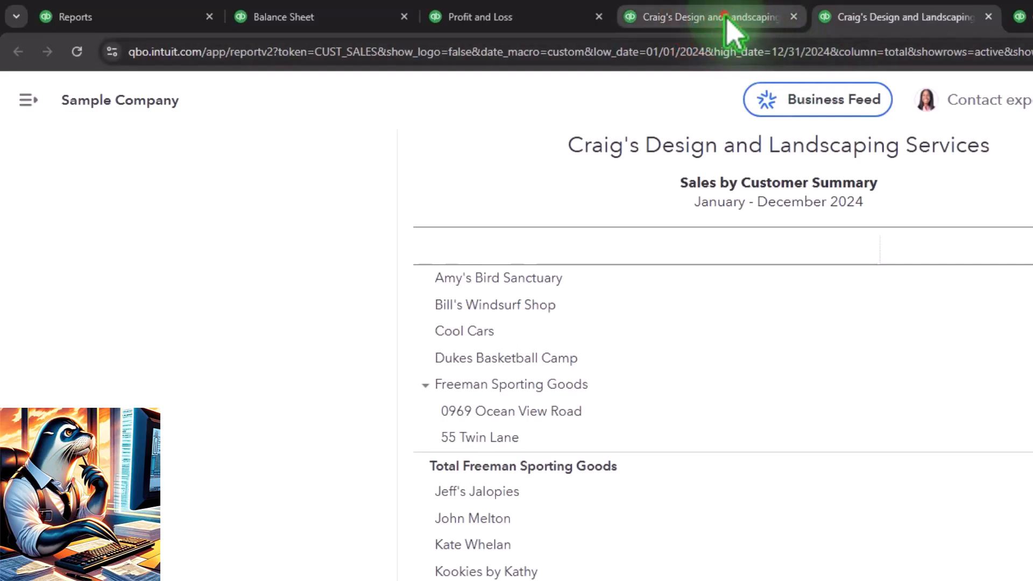
- Hide the navigation menu and run the Income by Customer Summary report for 01/01/2024 through 12/31/2024
left_click(727, 21)
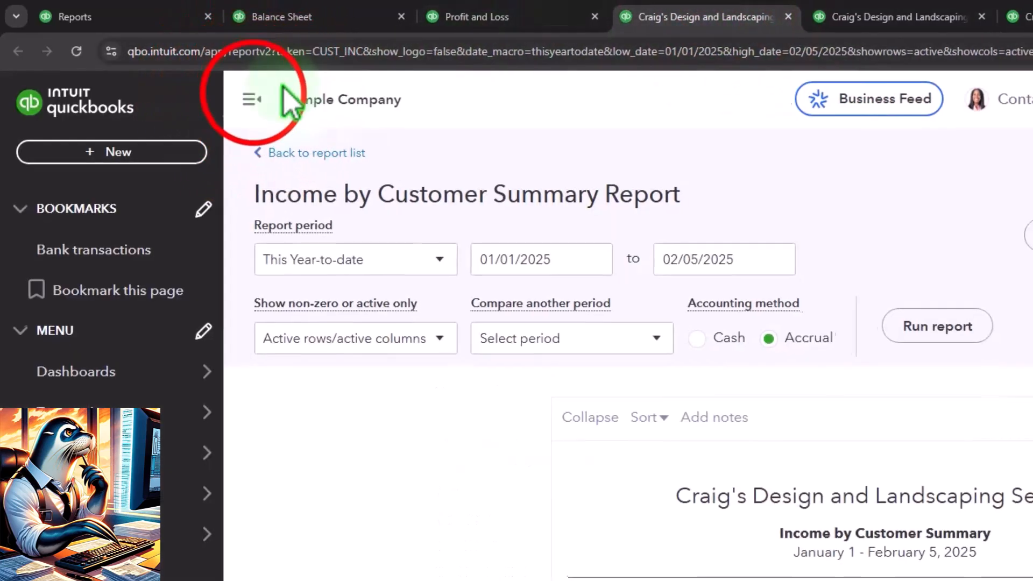
left_click(254, 99)
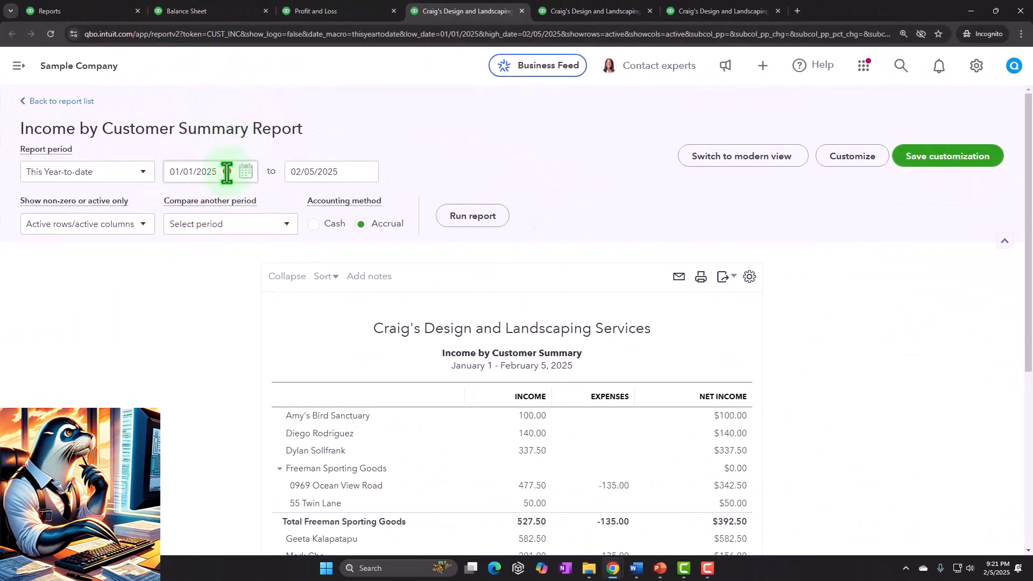
triple_click(226, 173)
type("0101")
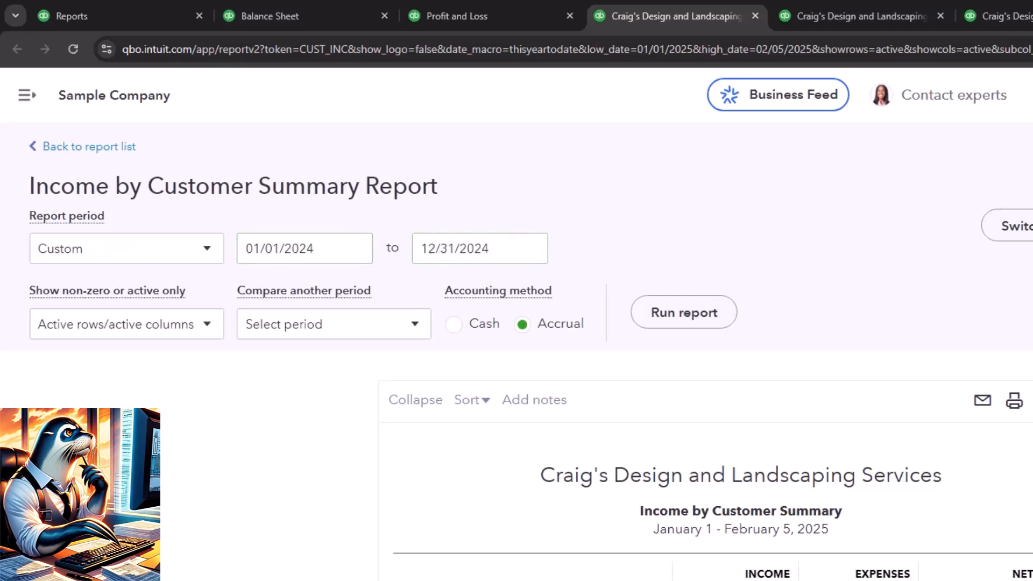
left_click(656, 321)
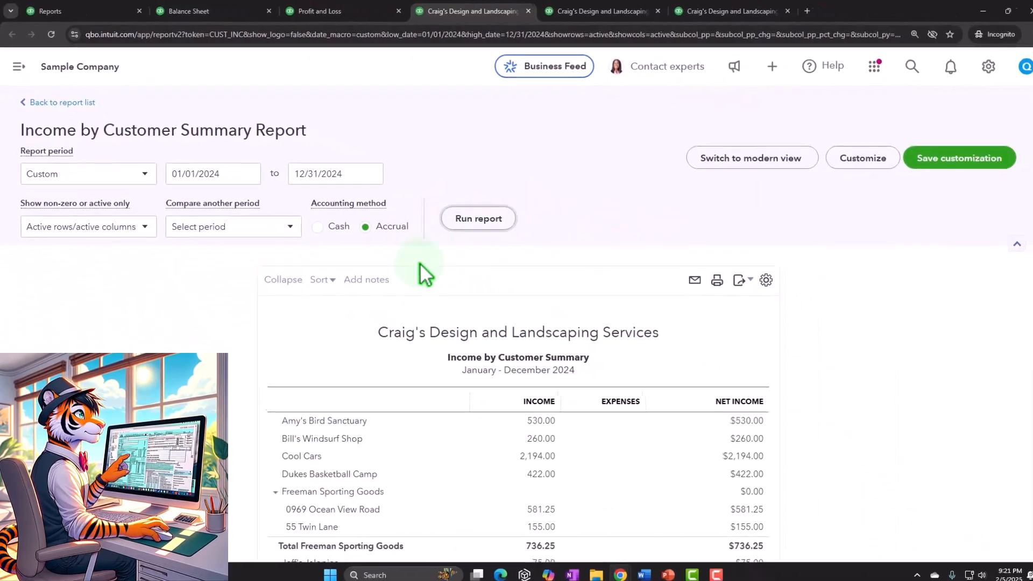
- Examine the 2024 income, expenses and net income per customer and compare them with the Profit and Loss
scroll(480, 474, "down", 5)
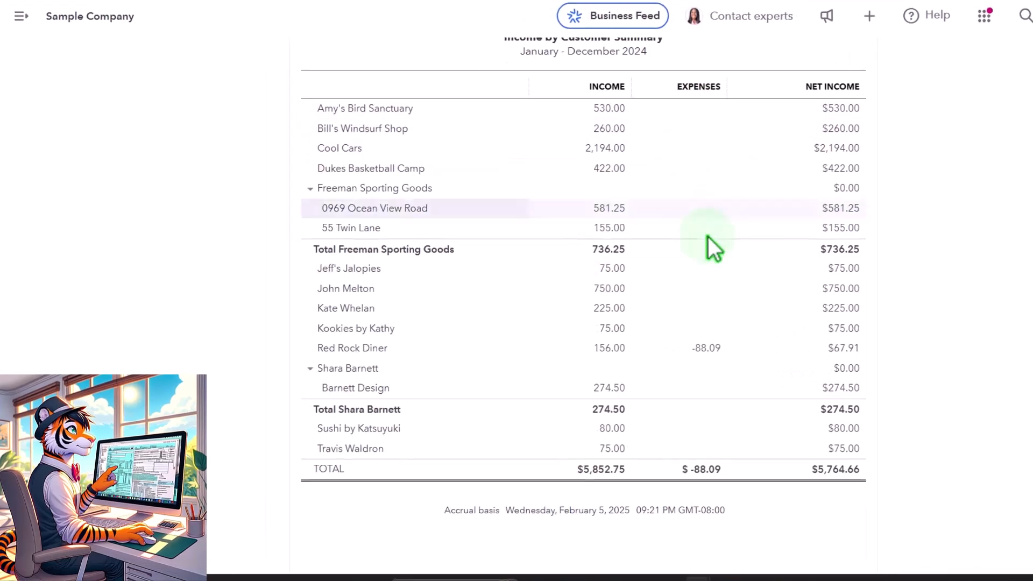
scroll(714, 314, "up", 1)
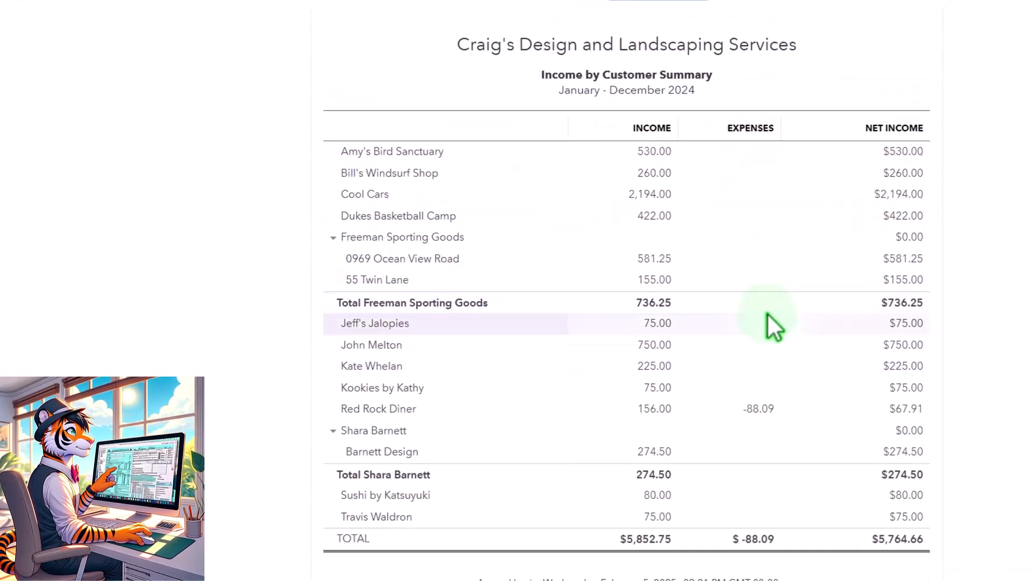
left_click(425, 15)
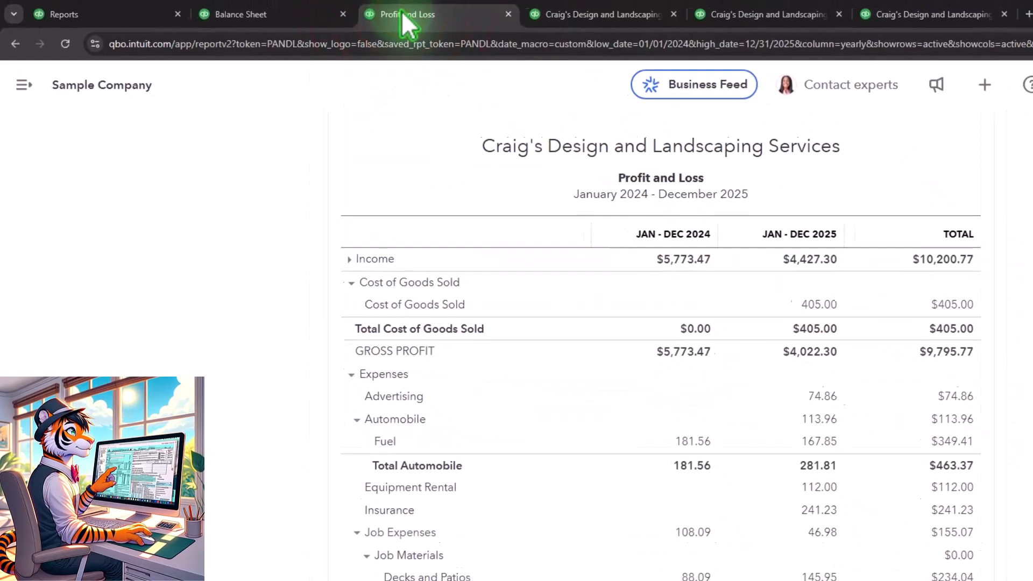
- Examine the 2024 job expenses on the Profit and Loss and compare them with the Income by Customer Summary expenses
scroll(505, 493, "down", 2)
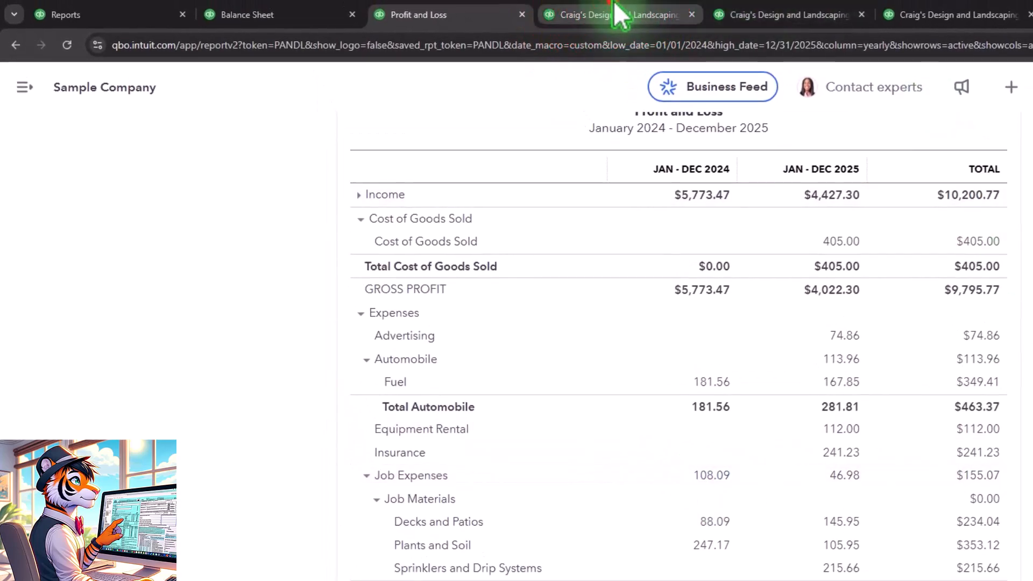
left_click(619, 15)
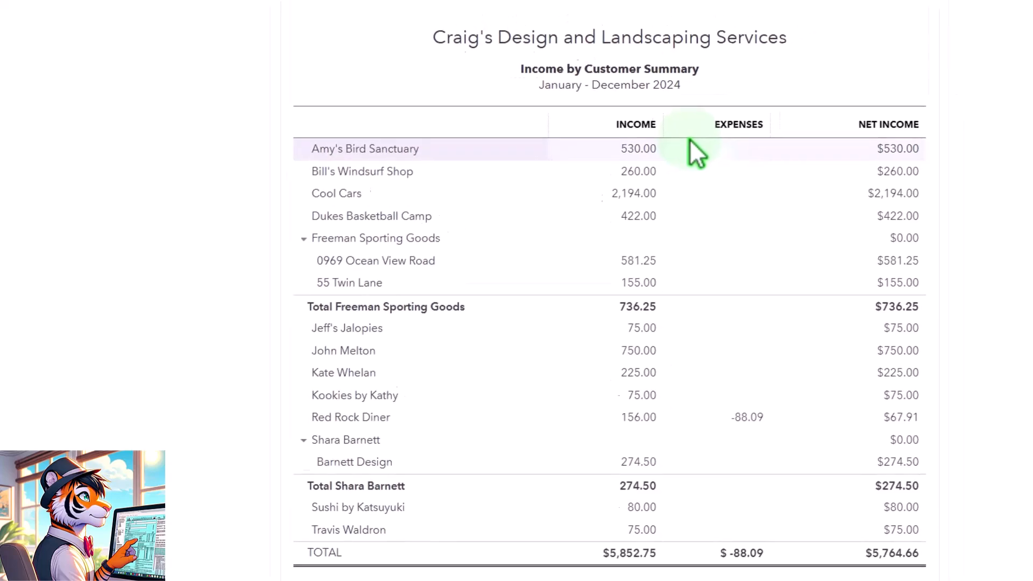
- Run the Sales by Customer Detail report for 01/01/2024 through 12/31/2024 and hide the navigation menu
left_click(594, 6)
left_click(186, 219)
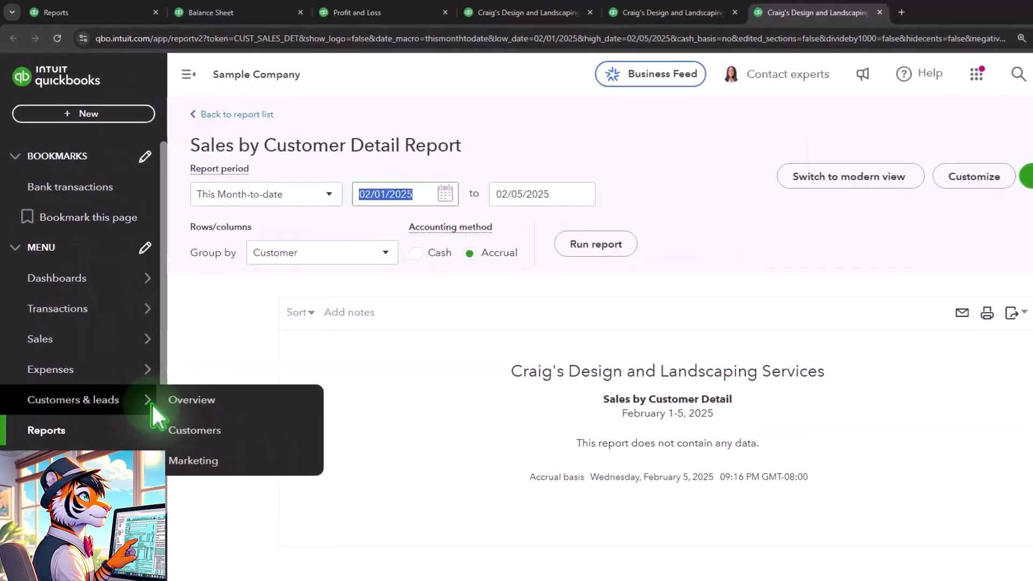
type("01012")
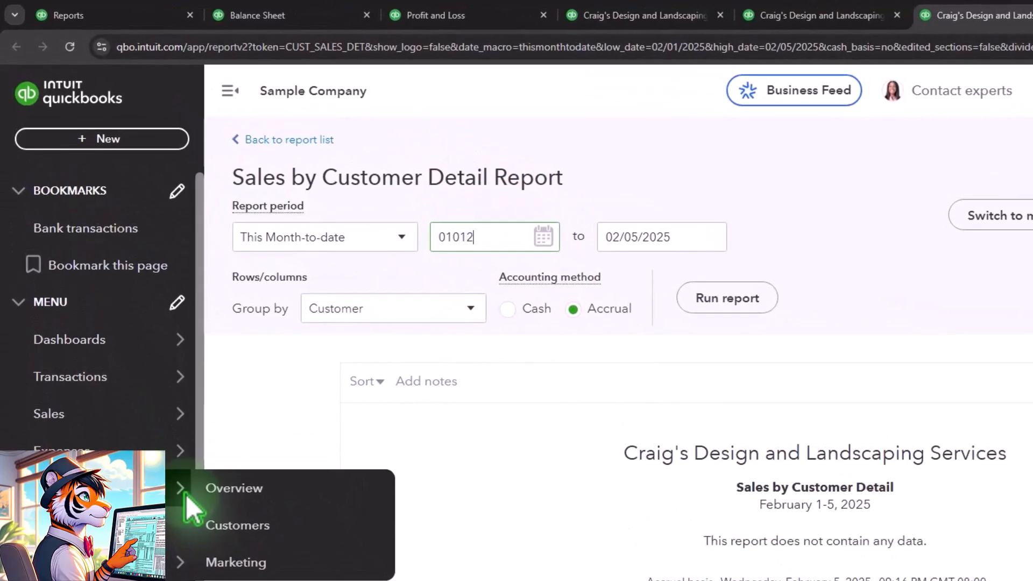
type("12312024")
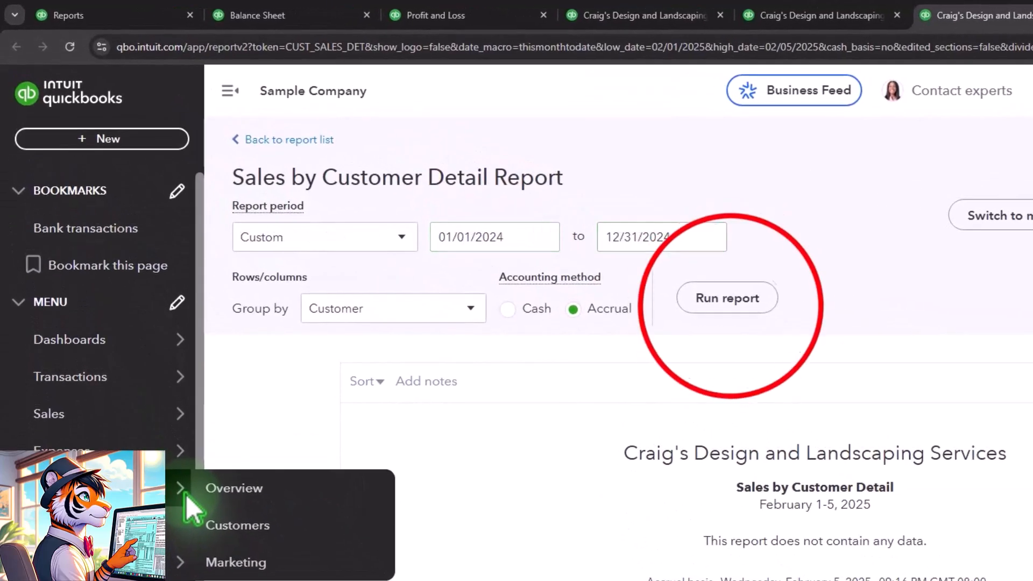
left_click(727, 298)
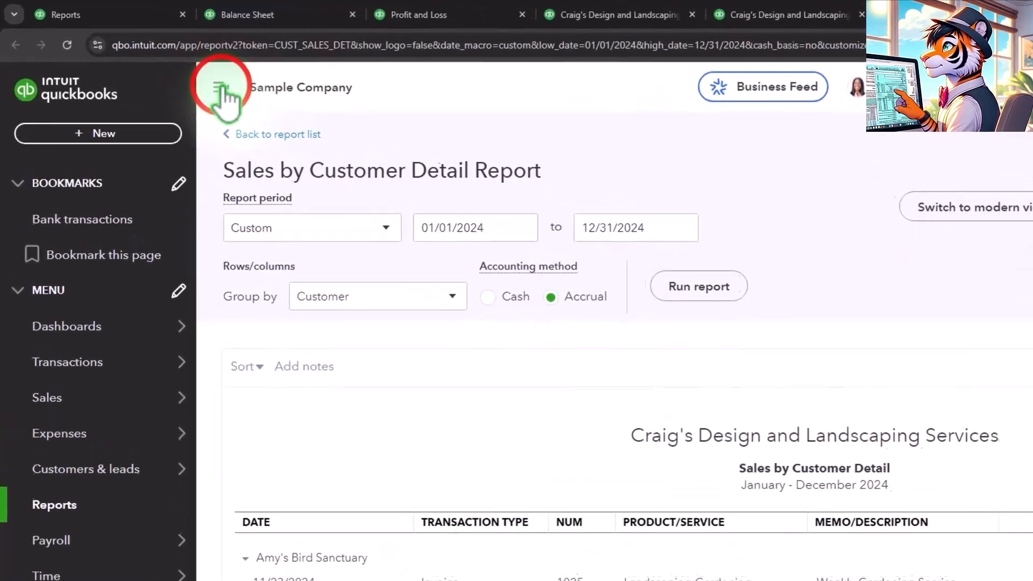
left_click(169, 66)
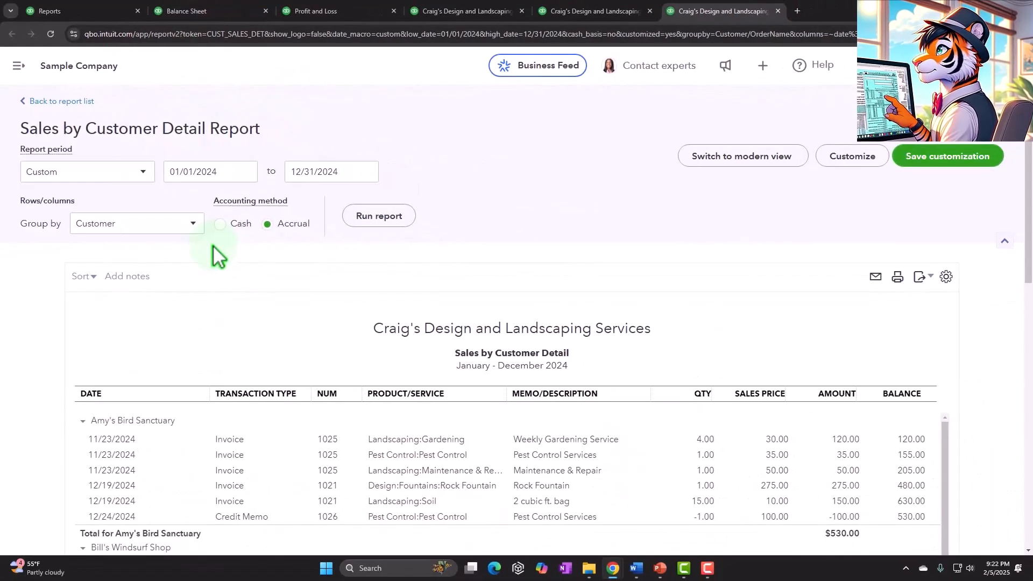
- Examine the 2024 sales transactions under each customer, down to the report total
scroll(212, 245, "down", 2)
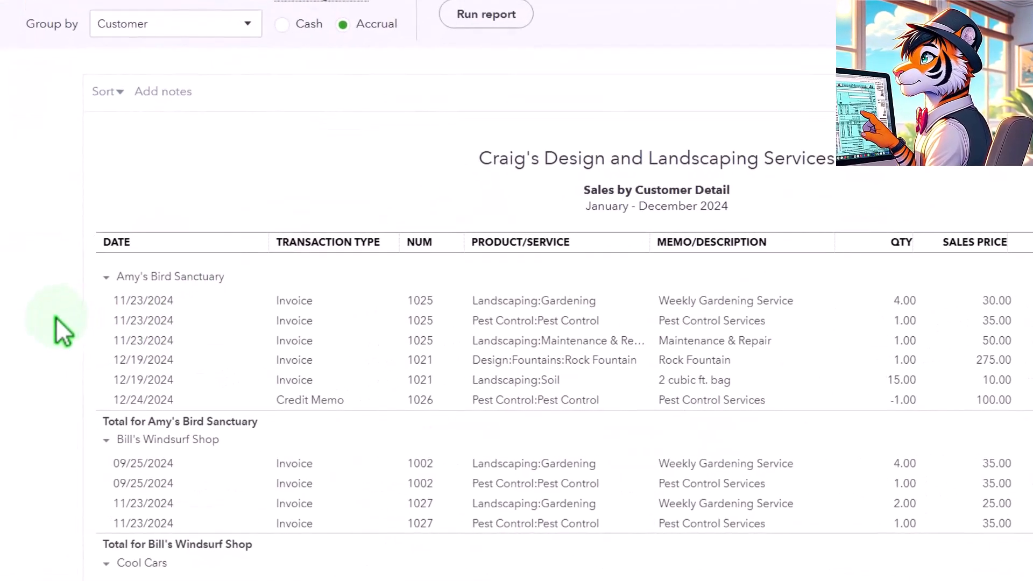
scroll(198, 256, "down", 1)
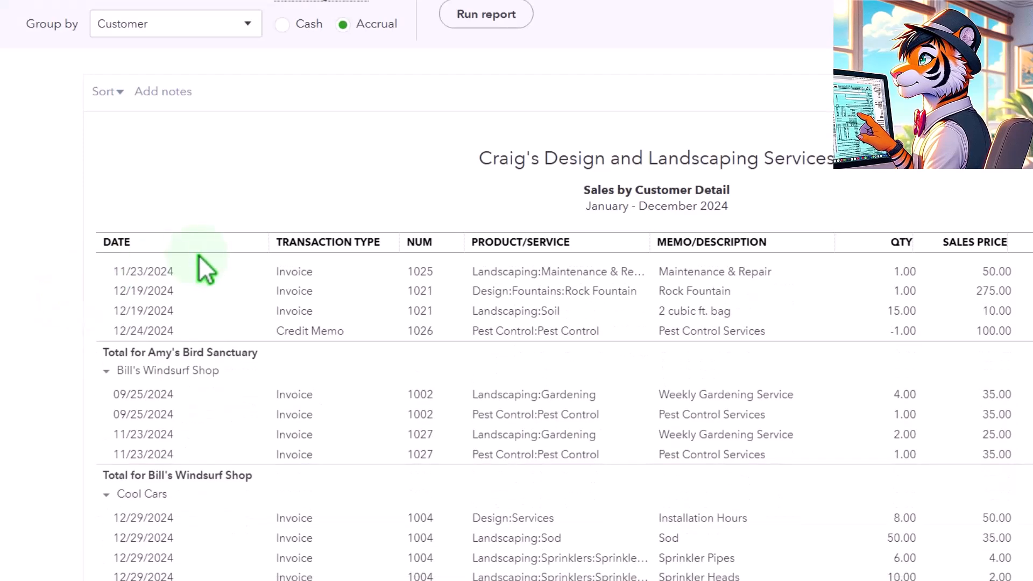
scroll(113, 380, "down", 8)
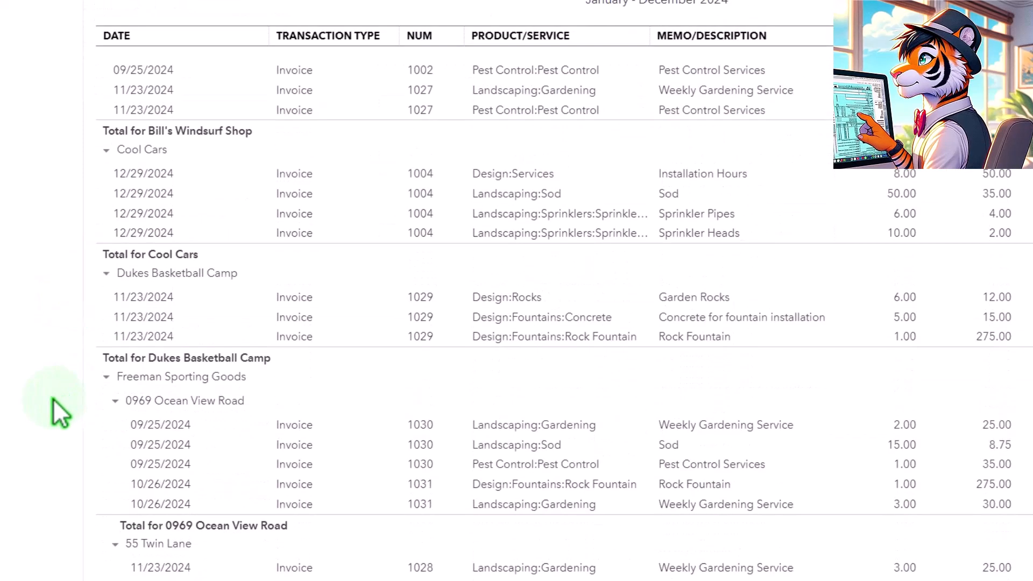
scroll(53, 399, "down", 10)
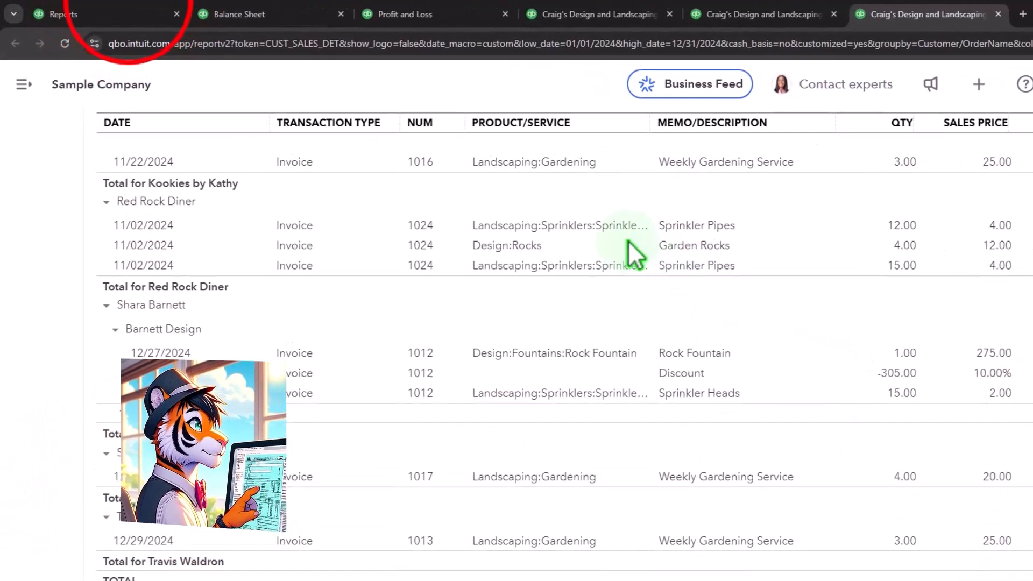
- Leave the reports list for the All sales transactions list and hide the navigation menu
left_click(146, 13)
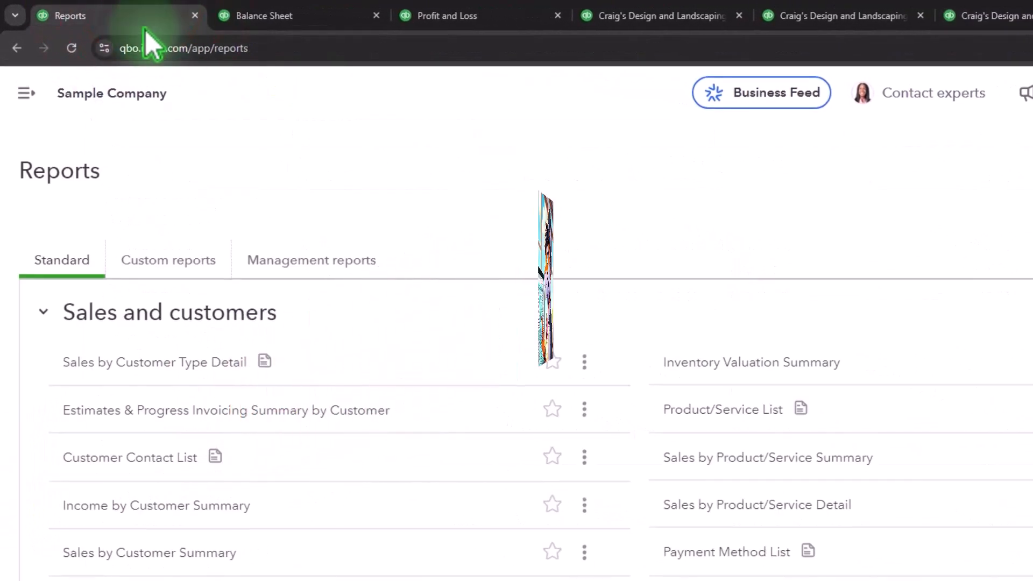
left_click(26, 93)
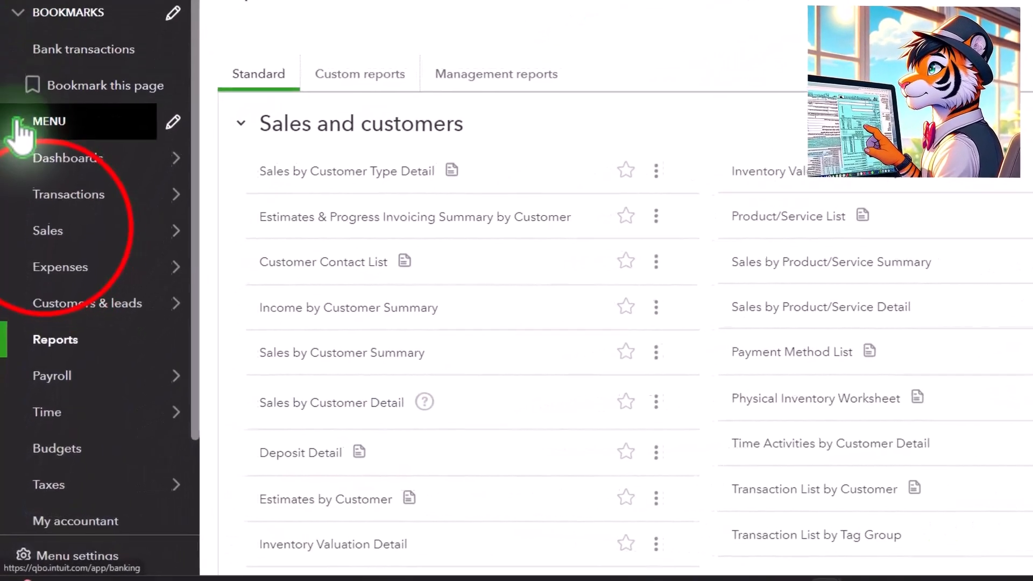
mouse_move(37, 303)
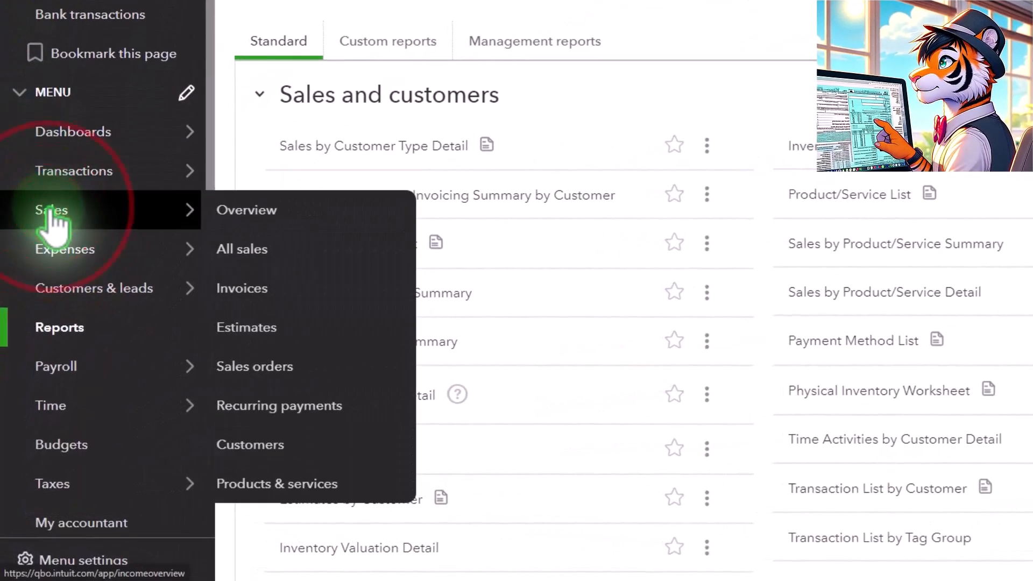
left_click(52, 221)
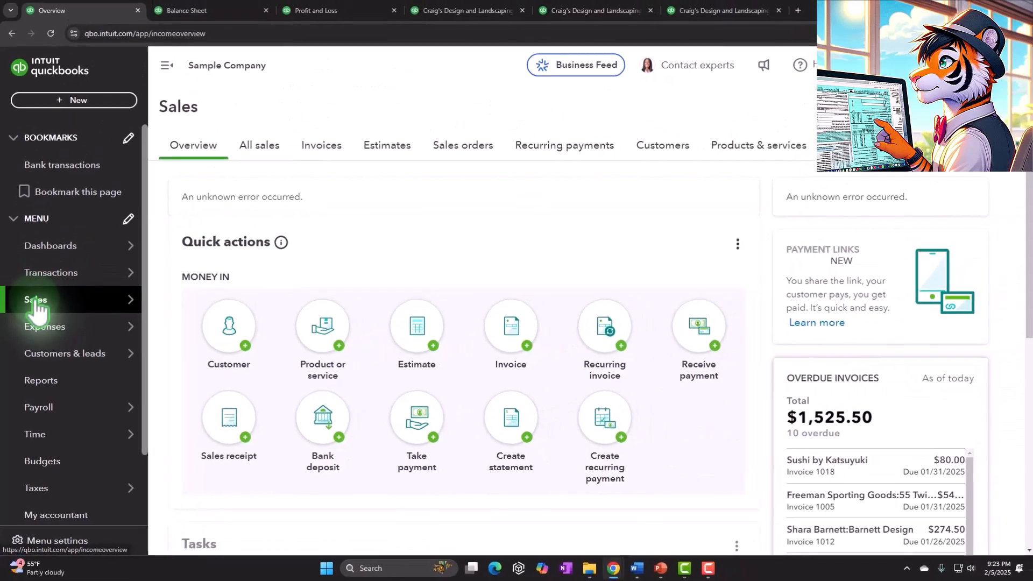
left_click(277, 145)
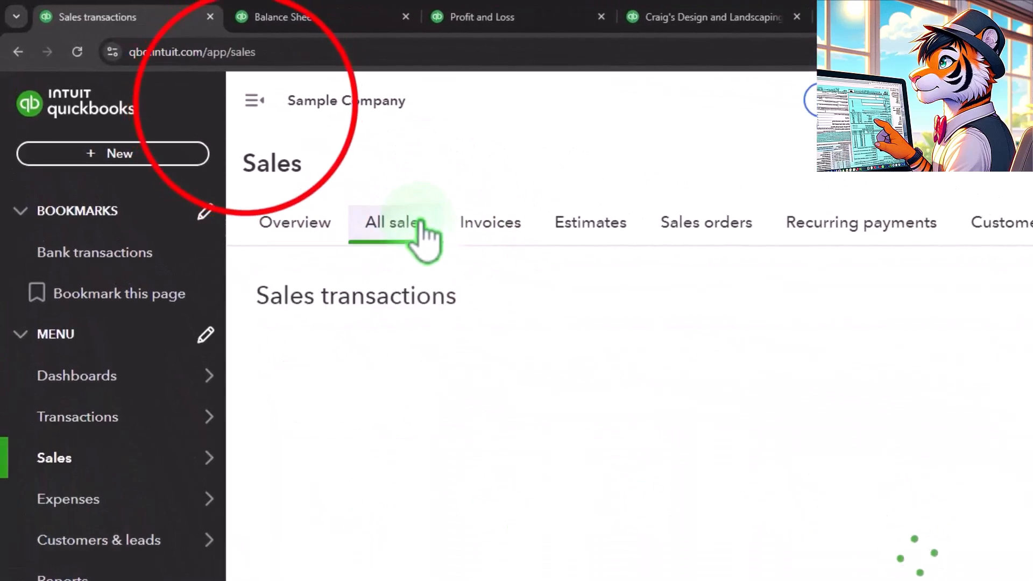
left_click(229, 105)
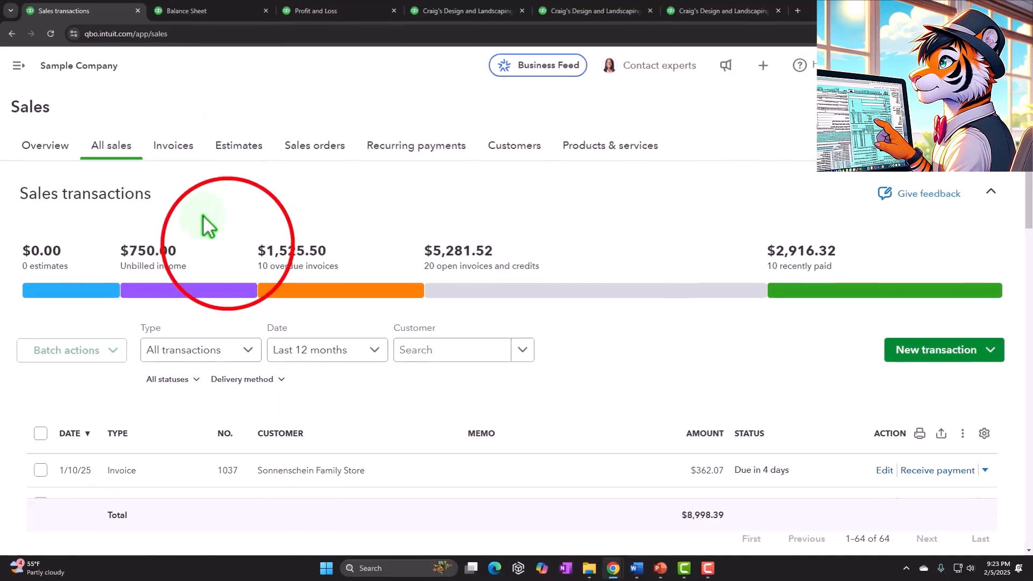
- Filter the sales transactions by Invoices and by Sales Receipts, dismissing the transaction details tip, and view the Invoices page
left_click(519, 483)
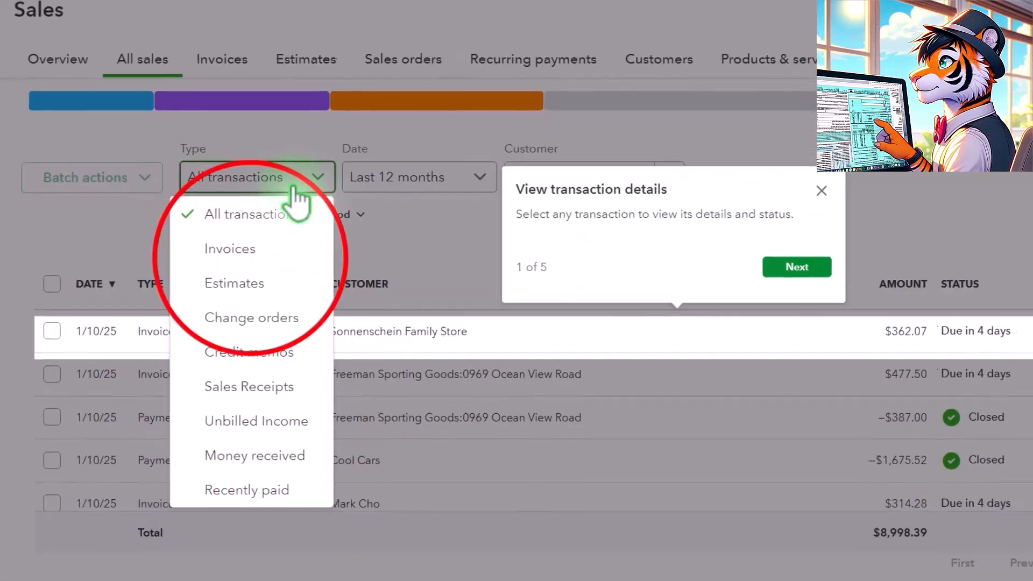
left_click(237, 257)
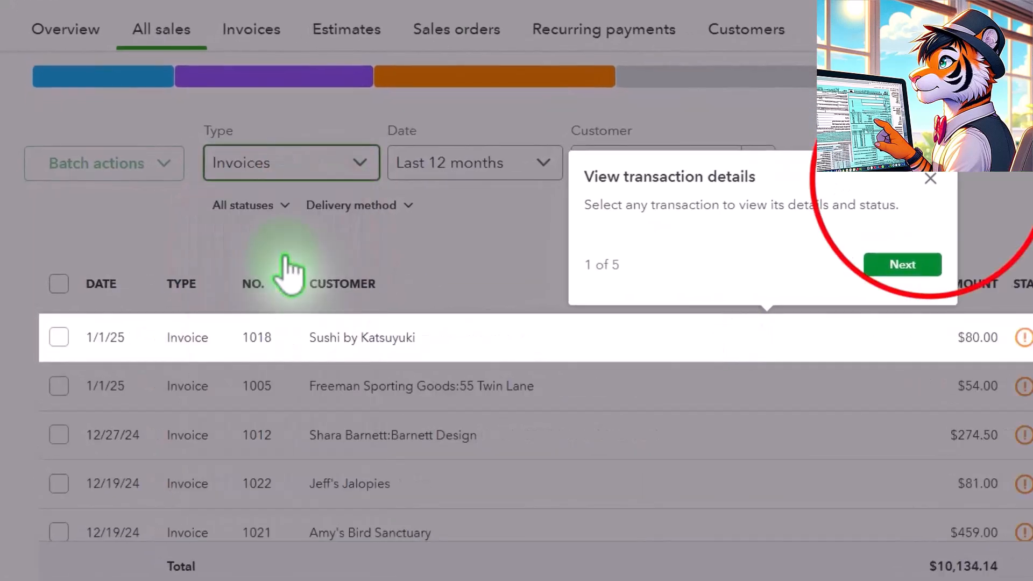
left_click(930, 179)
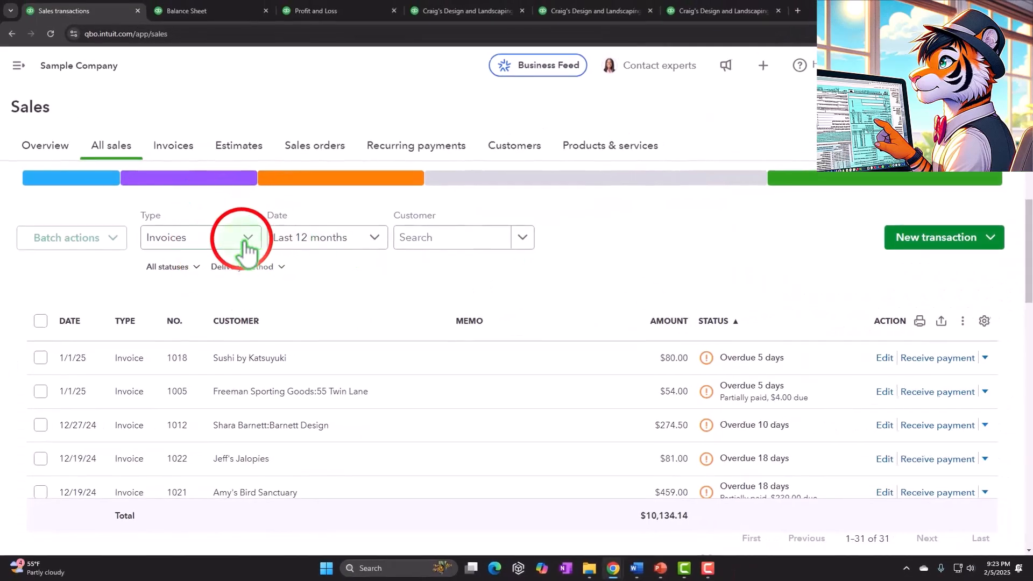
left_click(245, 249)
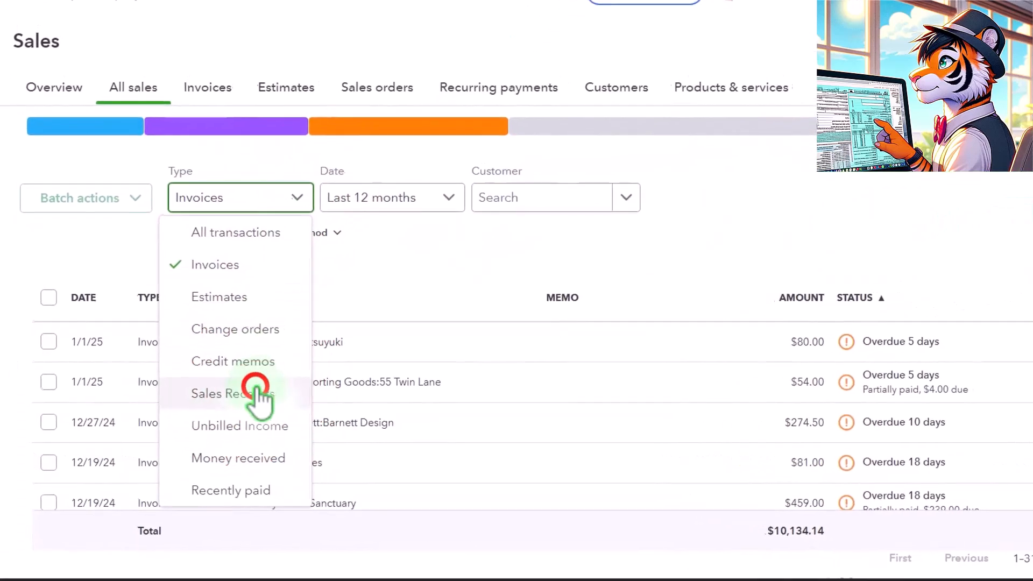
left_click(253, 393)
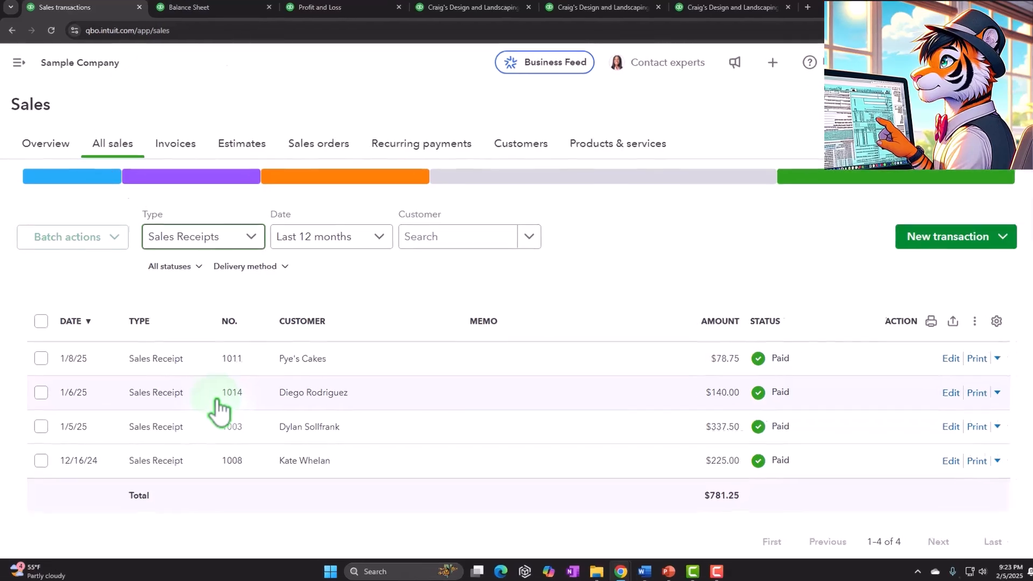
left_click(176, 141)
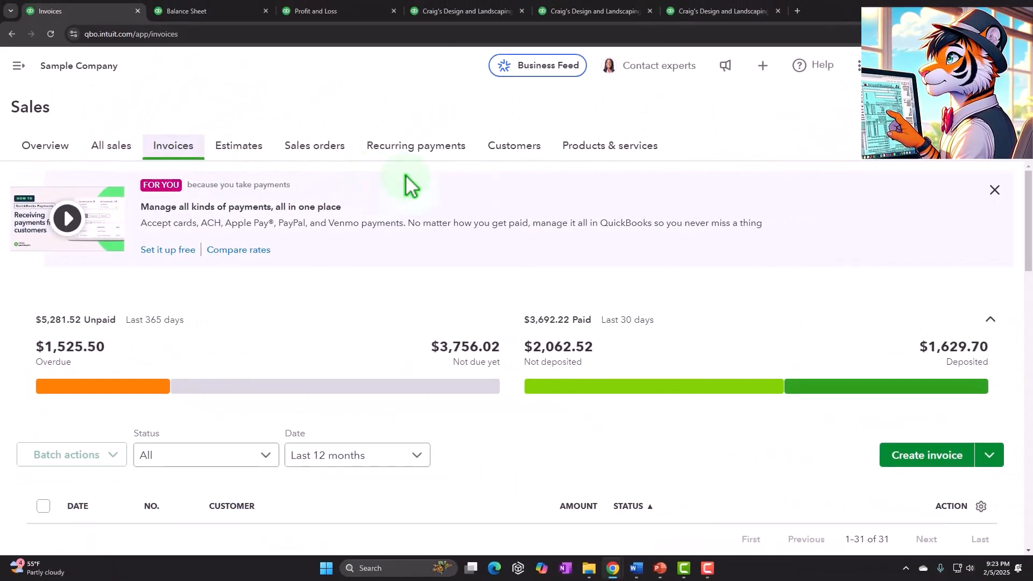
- Open Amy's Bird Sanctuary from the Customers list and review its transactions
left_click(514, 146)
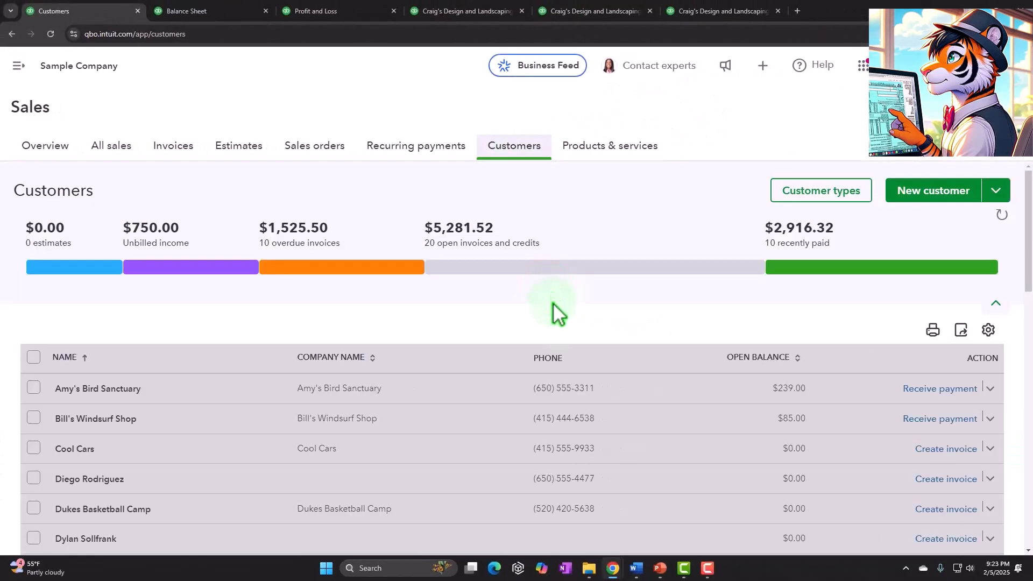
scroll(563, 344, "down", 1)
scroll(581, 421, "down", 1)
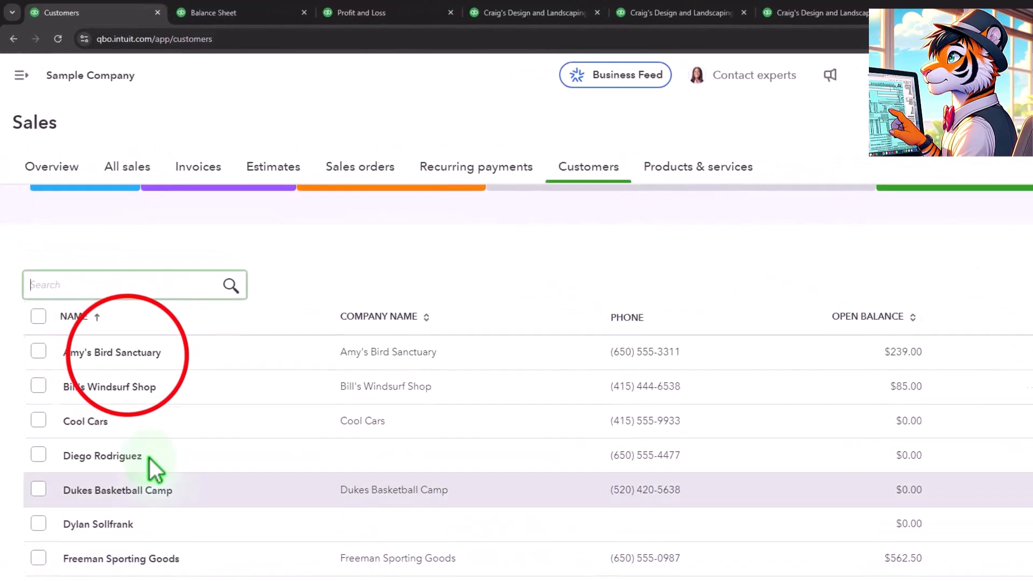
left_click(137, 384)
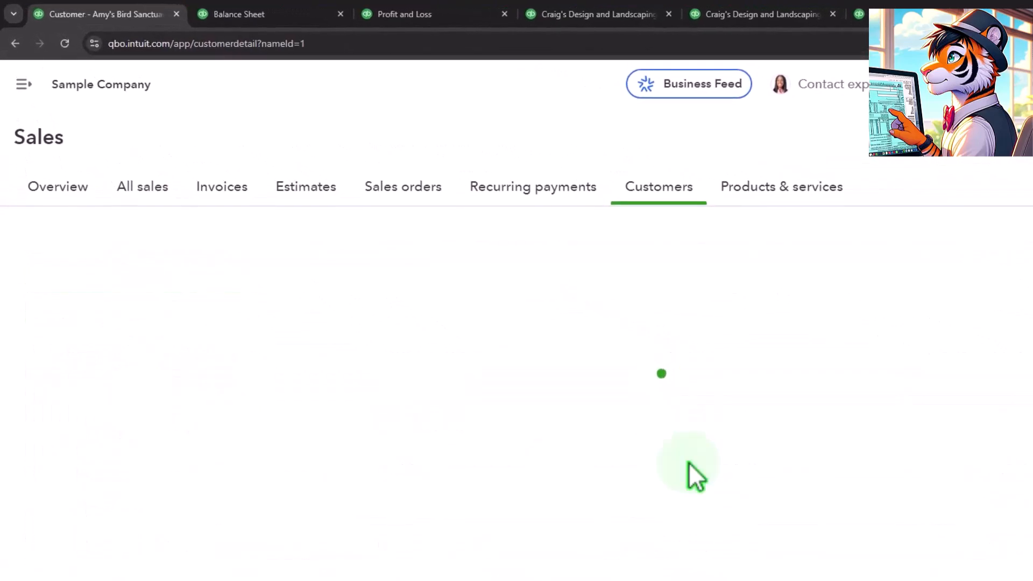
scroll(673, 509, "down", 3)
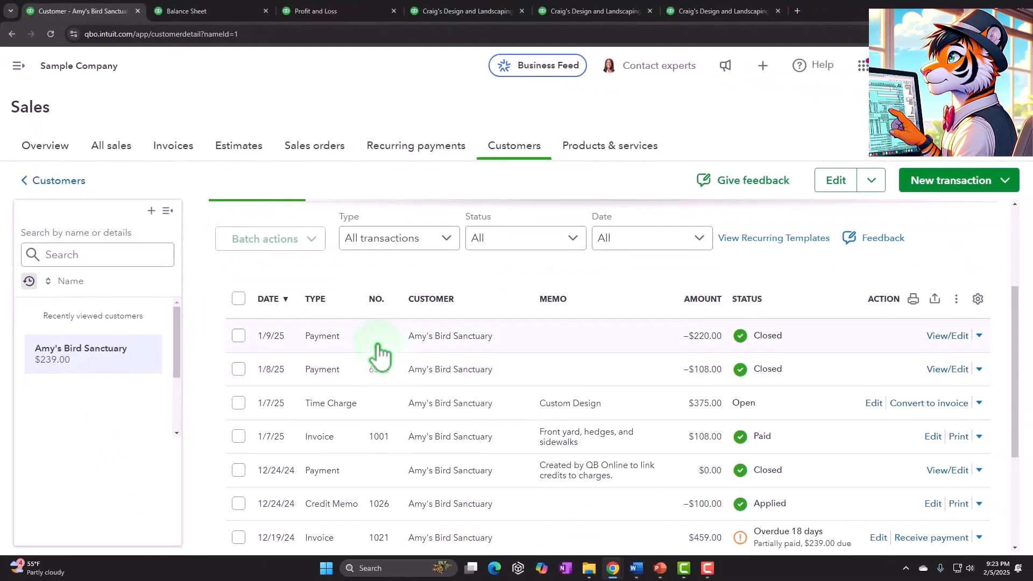
scroll(379, 360, "down", 3)
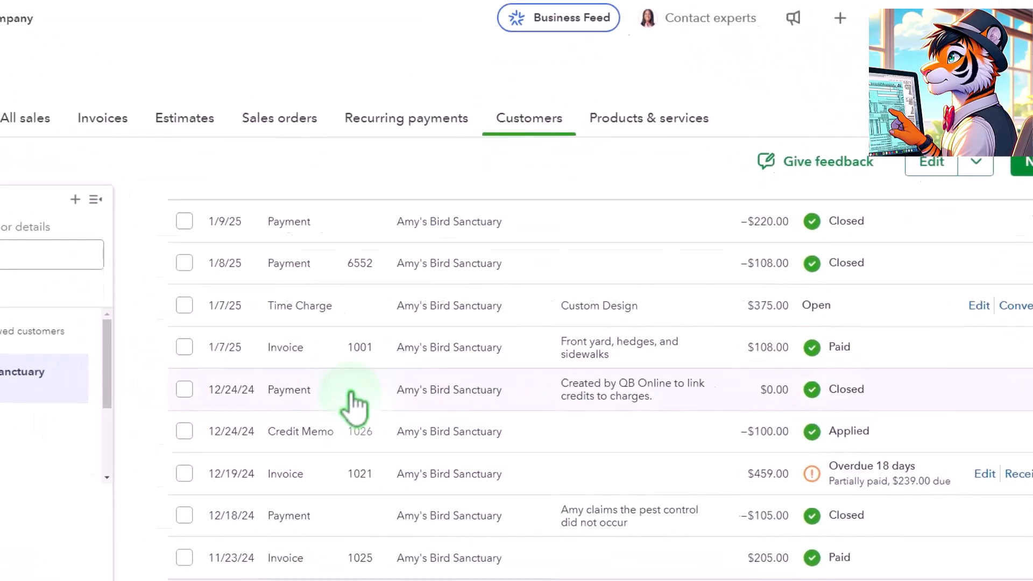
- Return to the Sales by Customer Detail report and examine the transaction types listed under each customer
left_click(893, 14)
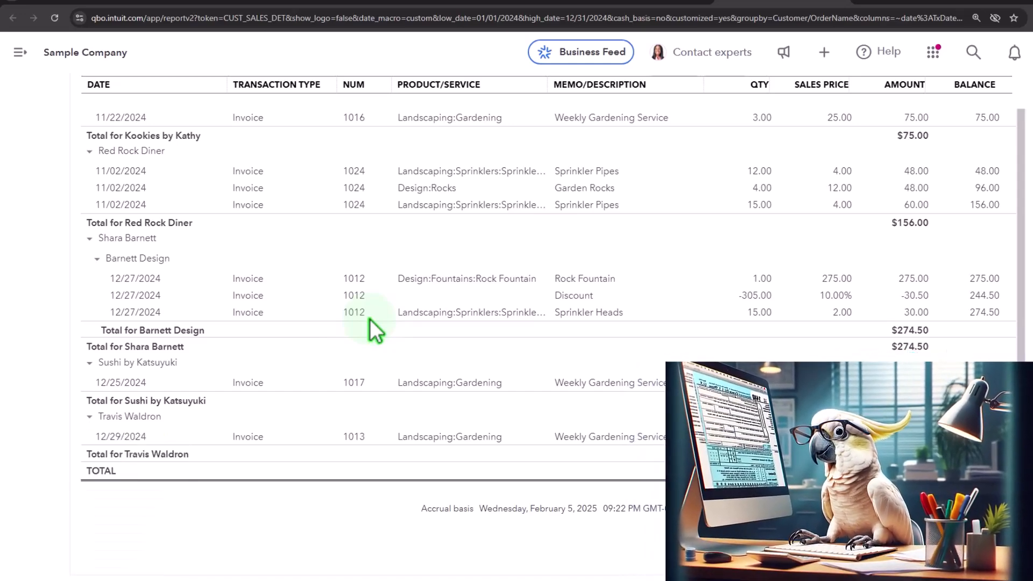
scroll(370, 318, "up", 3)
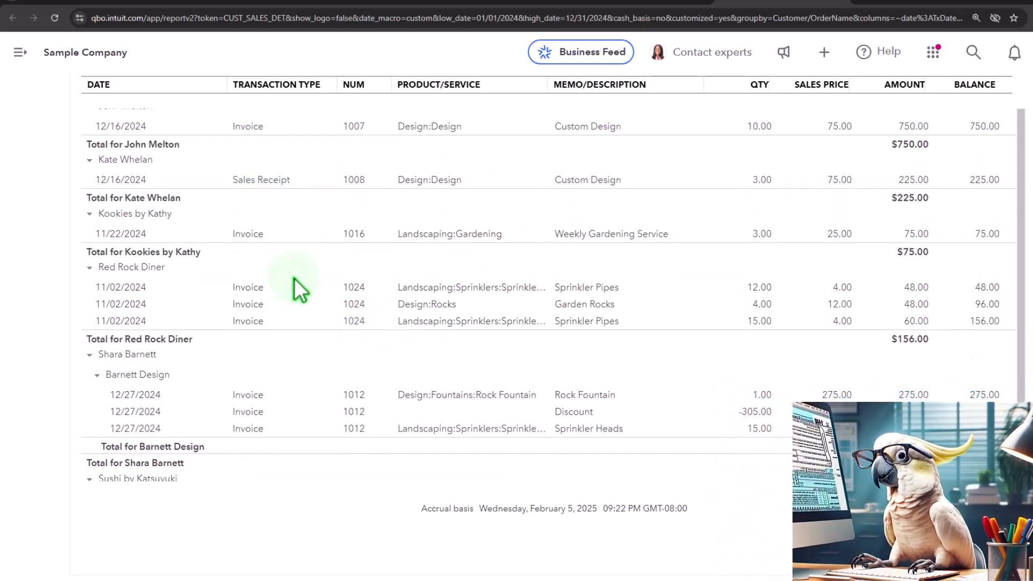
scroll(263, 202, "up", 15)
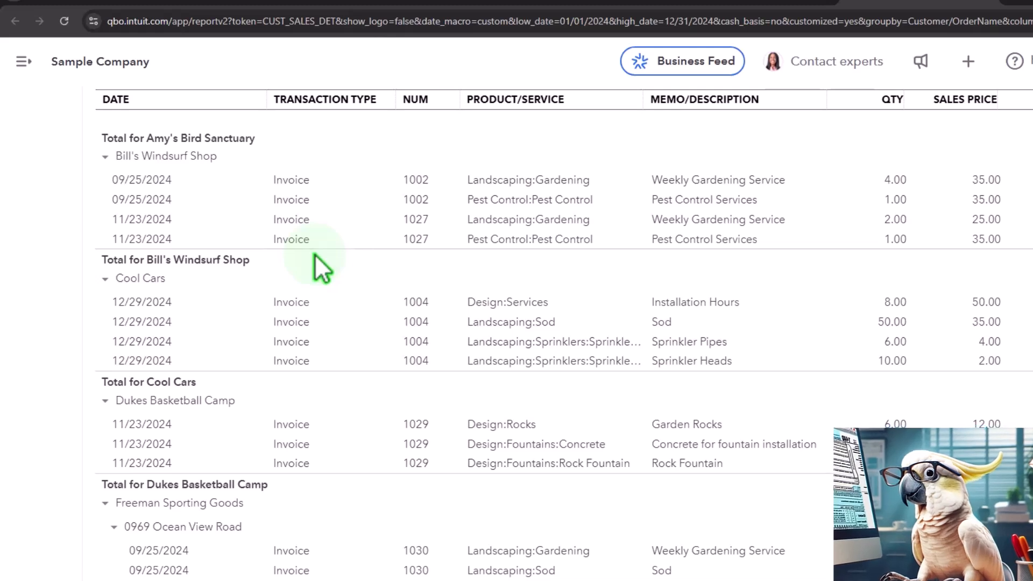
left_click(65, 257)
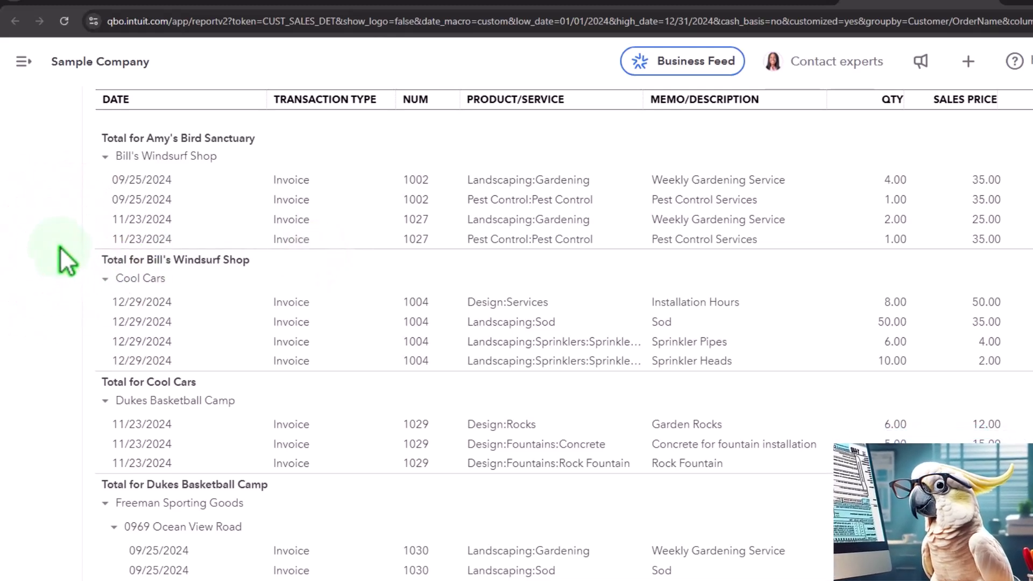